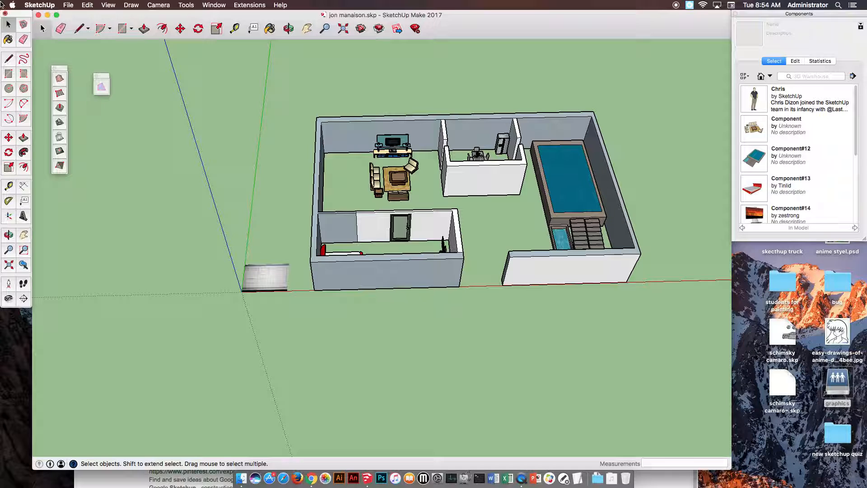
- Delete the small image beside the origin and group the whole house together with its furniture
left_click(265, 274)
key("Delete")
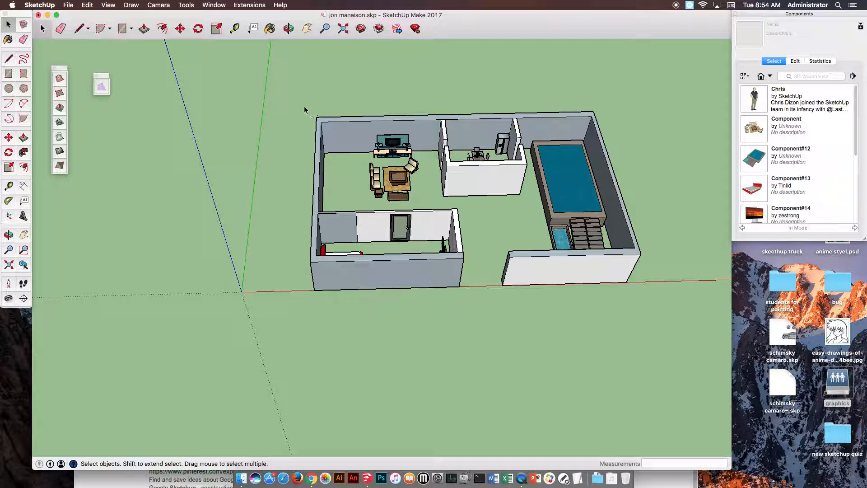
mouse_move(283, 80)
left_mouse_down()
mouse_move(373, 182)
mouse_move(600, 300)
mouse_move(669, 315)
left_mouse_up()
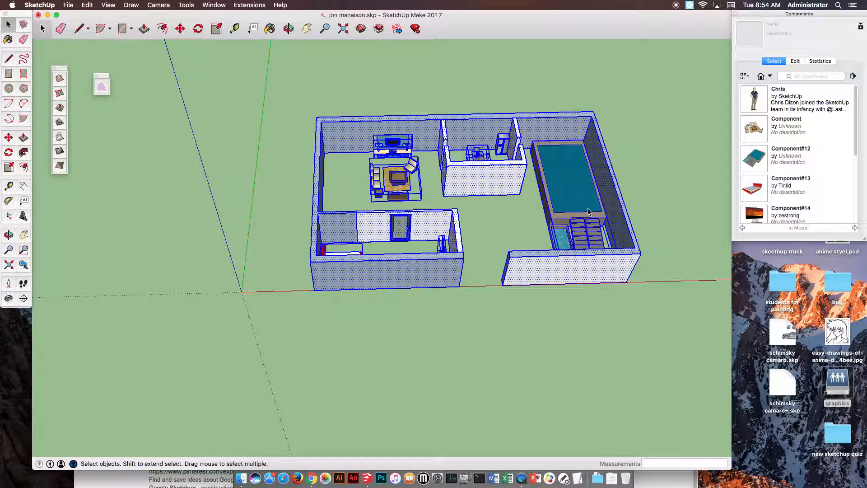
right_click(572, 191)
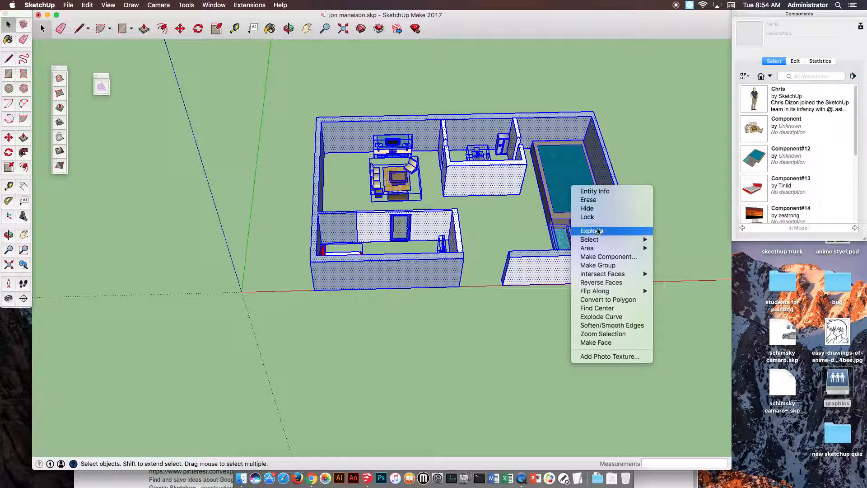
left_click(602, 267)
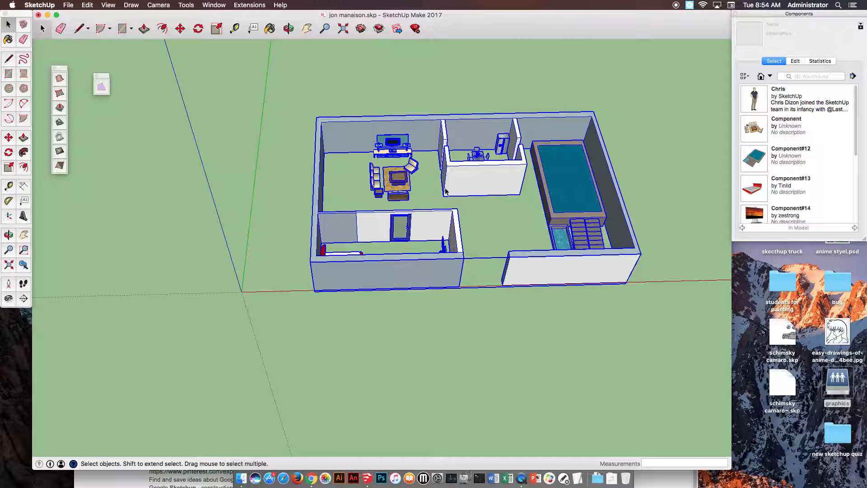
- Draw a ground rectangle about 109' by 77' around the house as its base
left_click(12, 76)
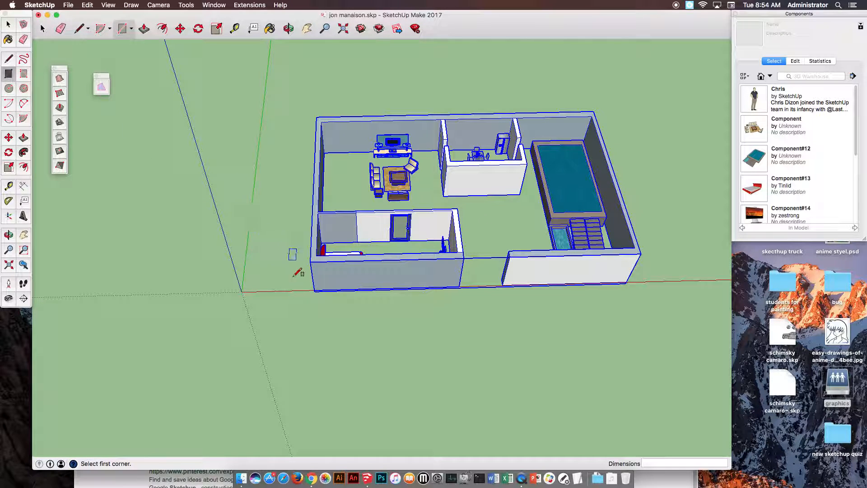
left_click(294, 291)
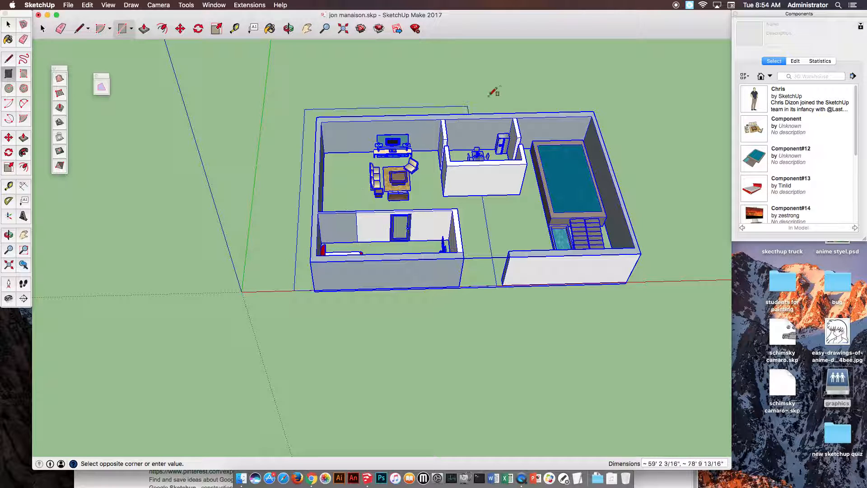
left_click(604, 106)
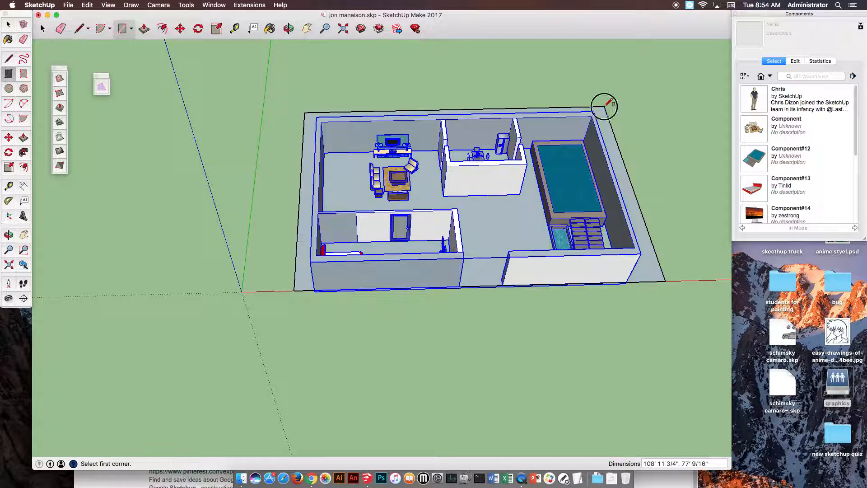
- Push/Pull the underside of the base rectangle to give the floor slab a 2" thickness
left_click(25, 135)
middle_click_drag(400, 200, 502, 98)
middle_click_drag(401, 259, 468, 178)
left_click(280, 201)
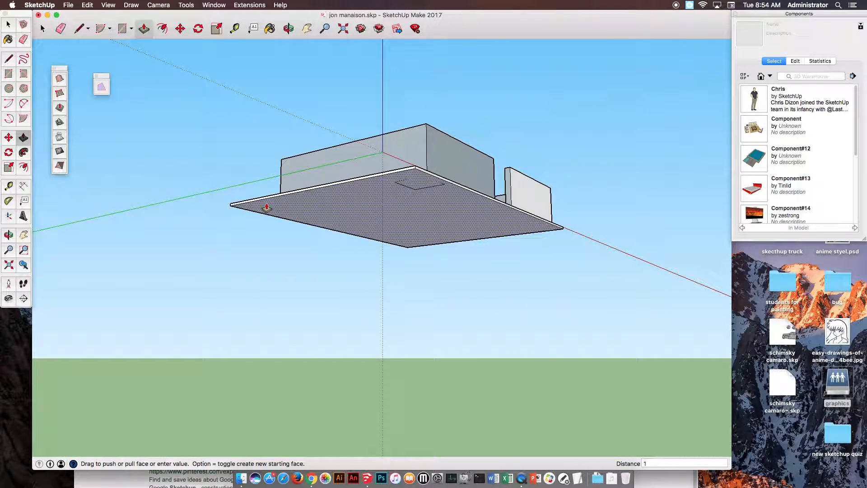
key("Return")
middle_click_drag(266, 208, 401, 183)
left_click_drag(364, 144, 362, 148)
middle_click_drag(548, 202, 302, 131)
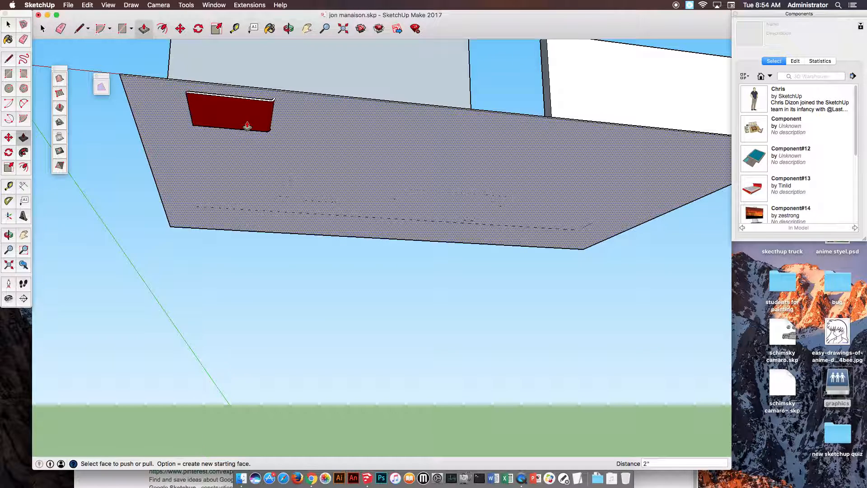
- Open the house group for editing
middle_click_drag(287, 97, 293, 169)
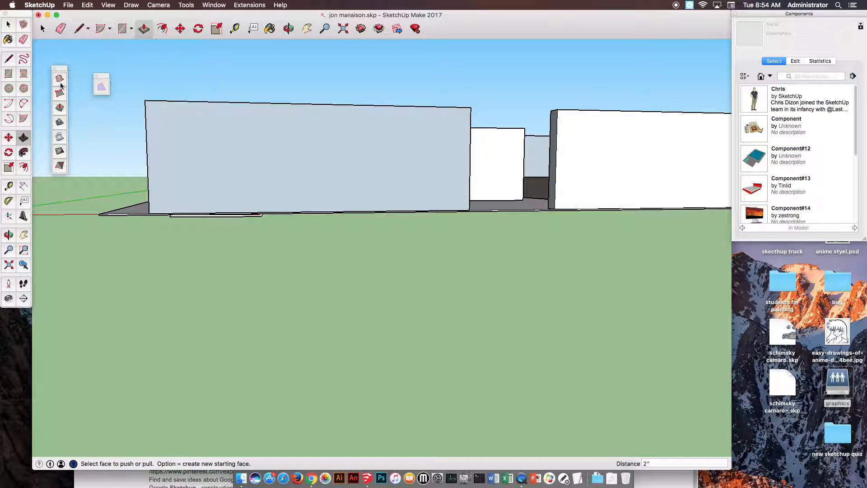
left_click(9, 26)
left_click(233, 124)
right_click(234, 128)
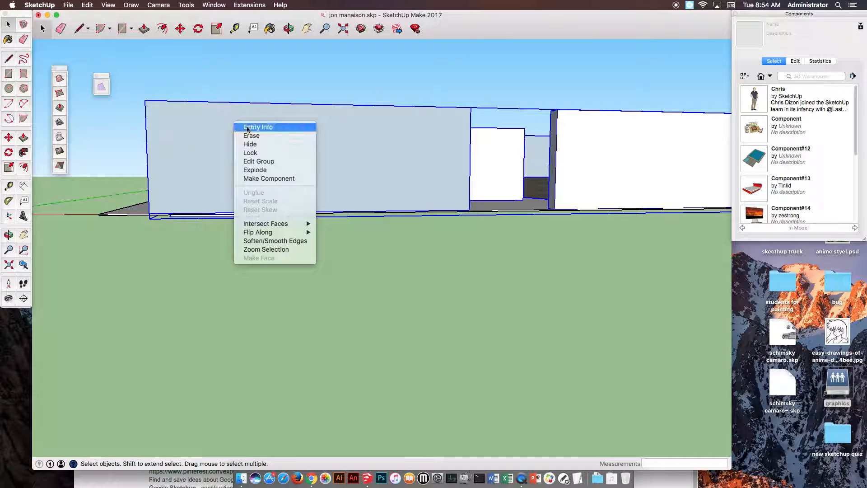
left_click(269, 161)
- Move the red bed in the bedroom upward so it no longer sinks through the floor
middle_click_drag(281, 159, 246, 219)
scroll(162, 254, "up", 3)
middle_click_drag(161, 254, 201, 111)
scroll(203, 154, "up", 6)
middle_click_drag(244, 135, 258, 60)
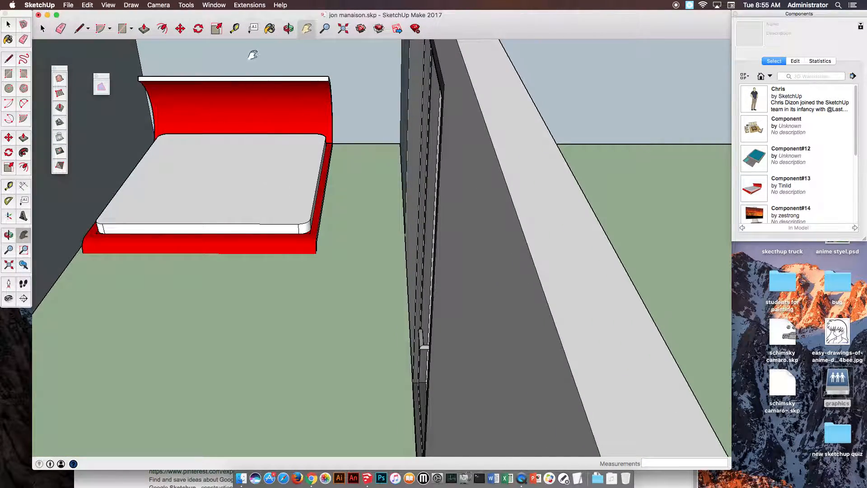
left_click(182, 30)
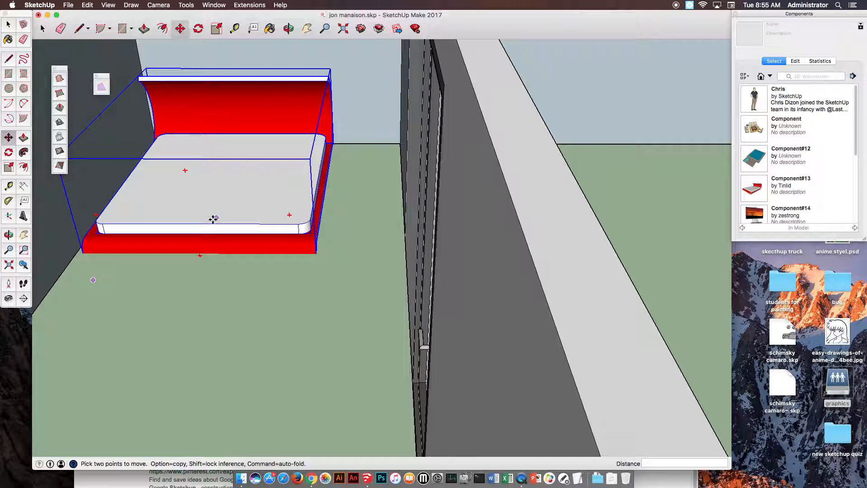
left_click_drag(209, 218, 203, 193)
- Adjust the bed's height along the blue axis, working at its front lower corner, to bring its base level with the floor
middle_click_drag(302, 232, 322, 224)
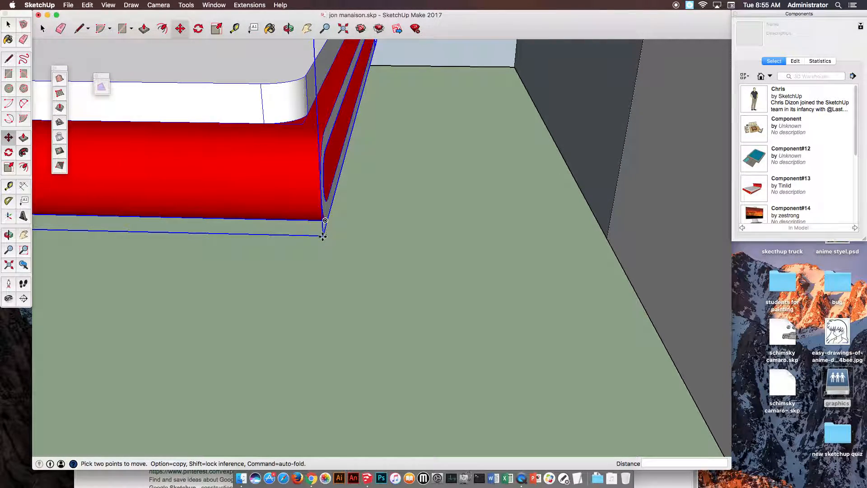
left_click(317, 212)
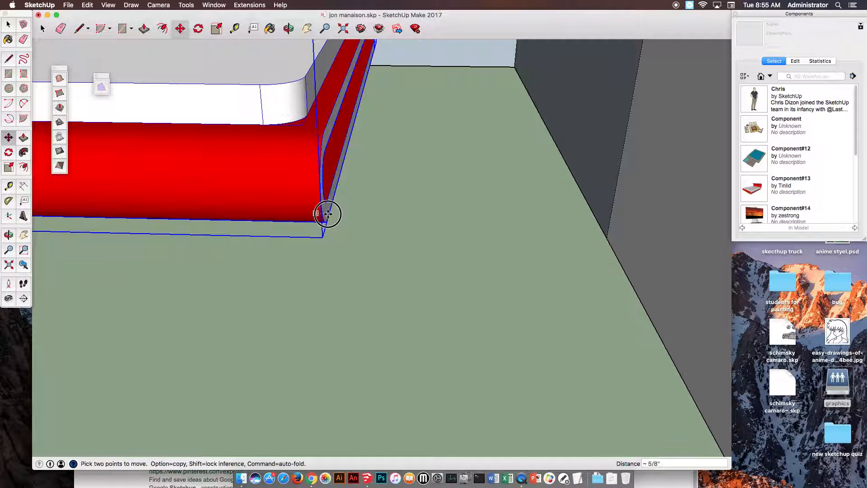
scroll(327, 214, "up", 1)
scroll(327, 214, "down", 3)
left_click_drag(316, 197, 318, 211)
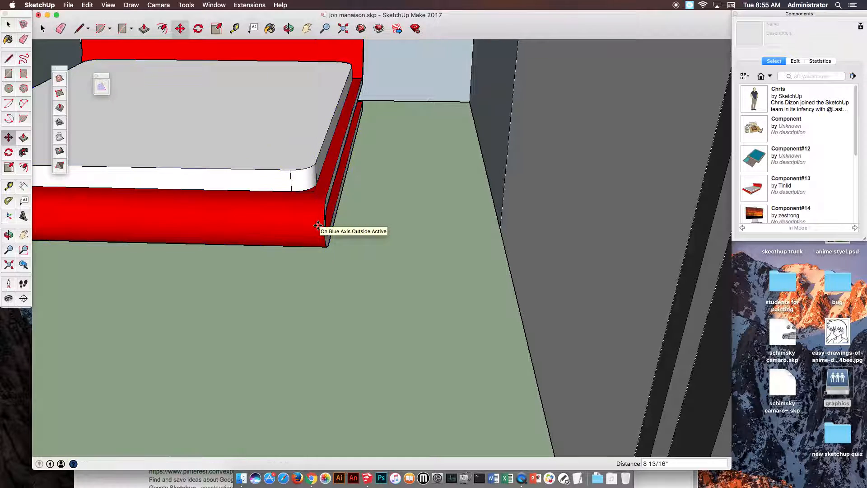
left_click(320, 228)
- Fine-tune the bed's position at its lower corner by about 7/16" to seat it on the floor
middle_click_drag(353, 194, 359, 117)
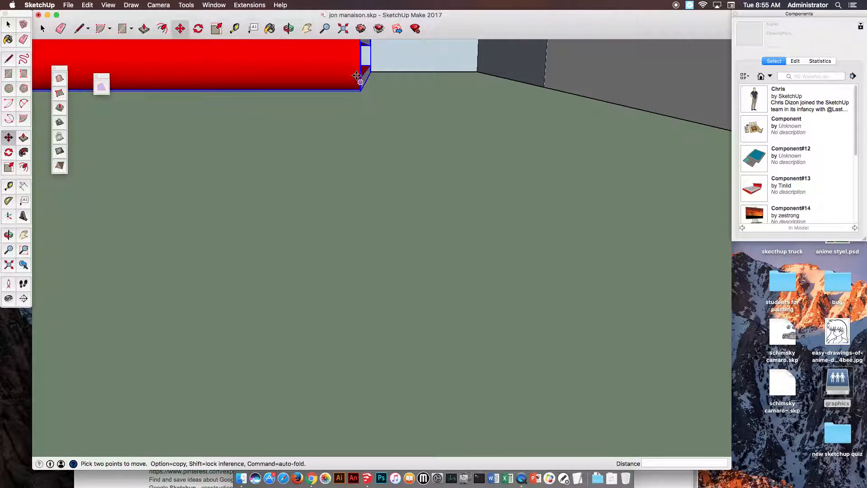
middle_click_drag(357, 77, 370, 84)
left_click(370, 84)
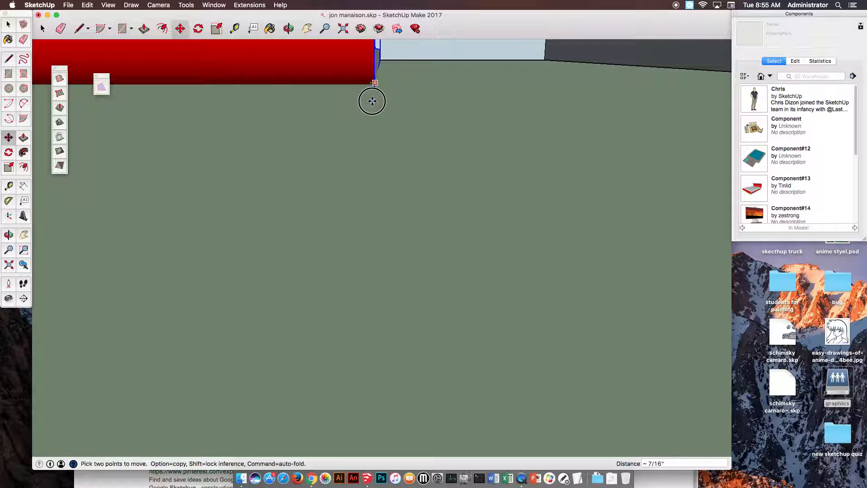
middle_click_drag(379, 85, 405, 120)
- Leave the house group's editing with the whole model in view and select the house as one object
scroll(401, 129, "down", 6)
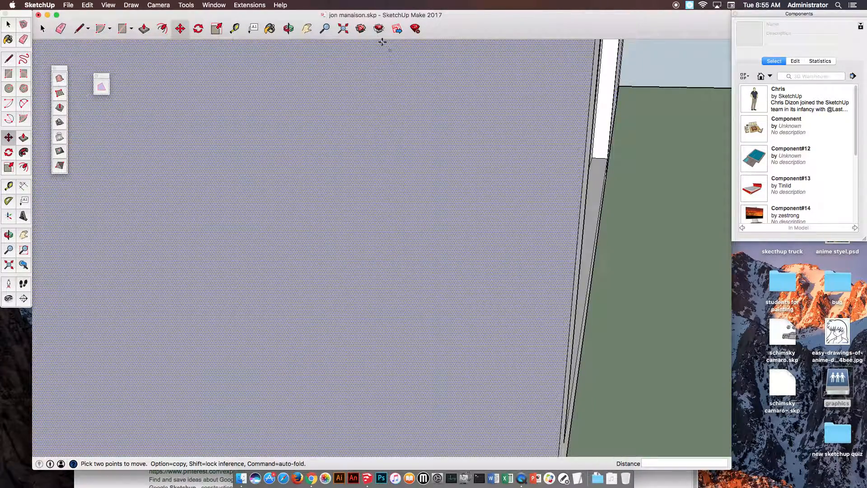
left_click(341, 29)
middle_click_drag(441, 163, 411, 201)
scroll(411, 201, "up", 6)
scroll(366, 168, "down", 10)
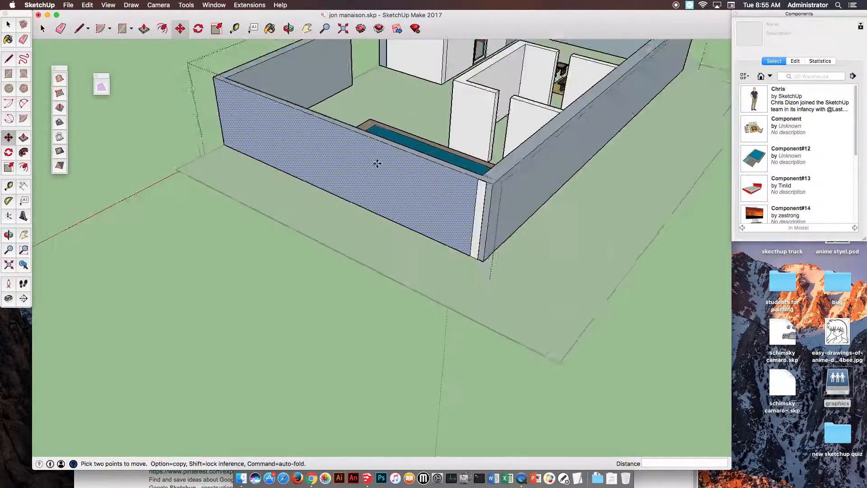
left_click(45, 30)
left_click(272, 131)
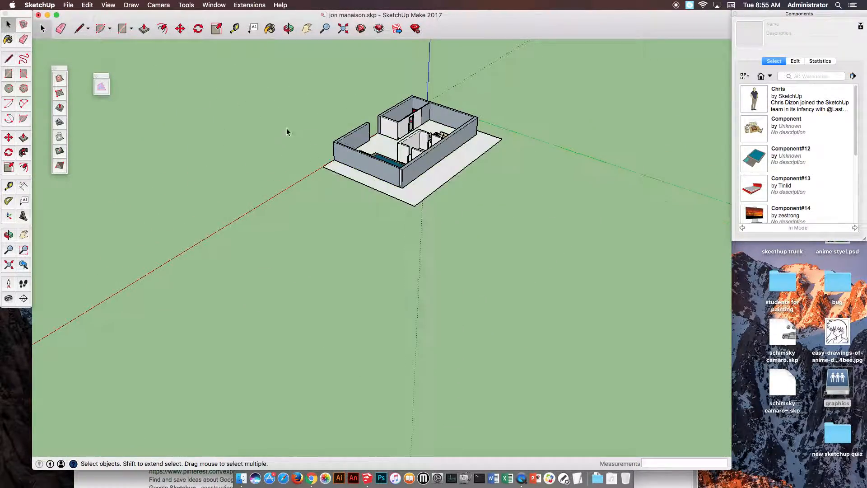
left_click(412, 118)
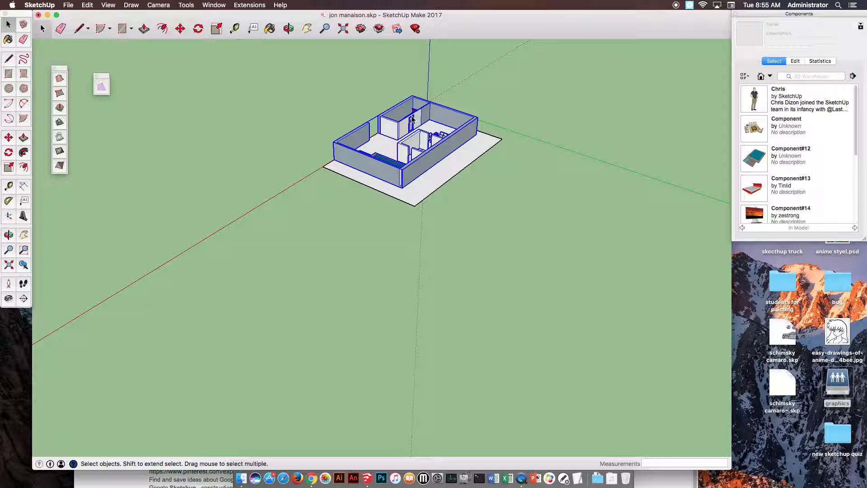
- Group the floor slab's top face with its bounding edges
left_click(449, 177)
double_click(449, 177)
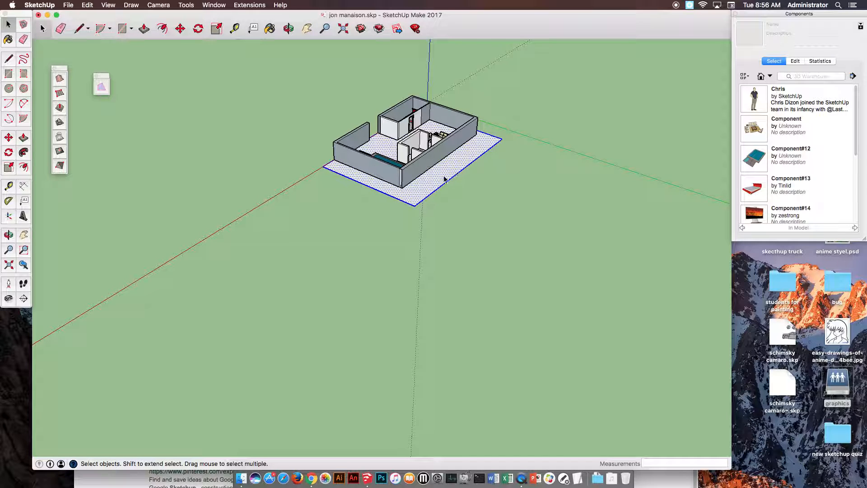
right_click(450, 176)
left_click(489, 247)
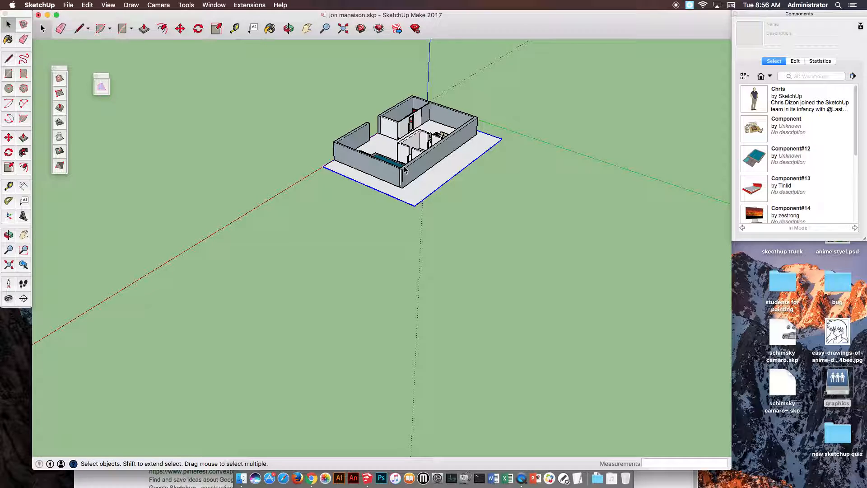
- In top view, trace the bedroom's outer wall edges with the Line tool to create a closed roof face
left_click(132, 5)
mouse_move(166, 36)
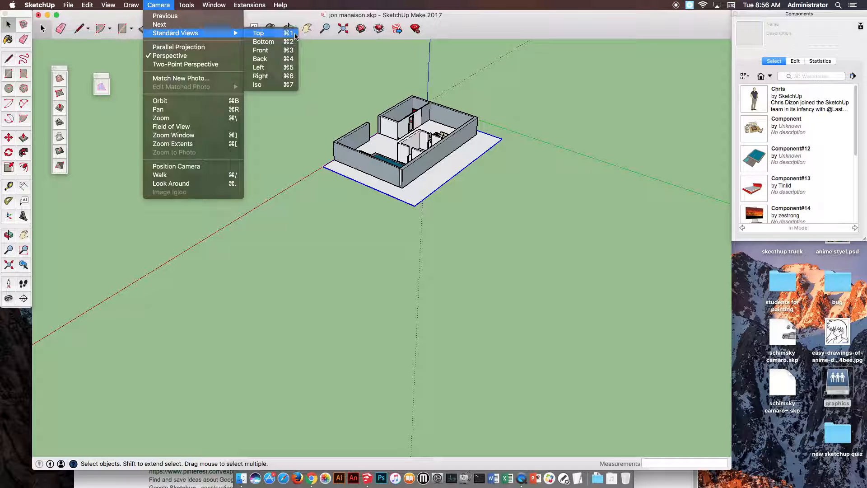
left_click(251, 34)
scroll(386, 263, "up", 6)
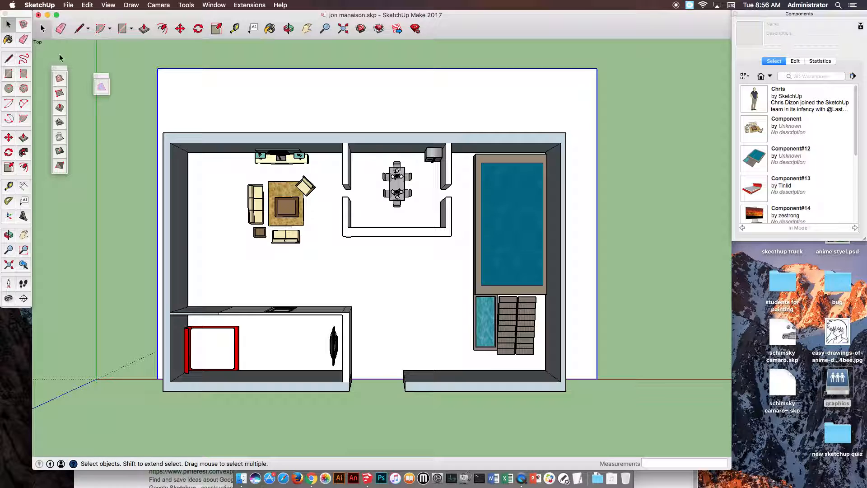
left_click(8, 58)
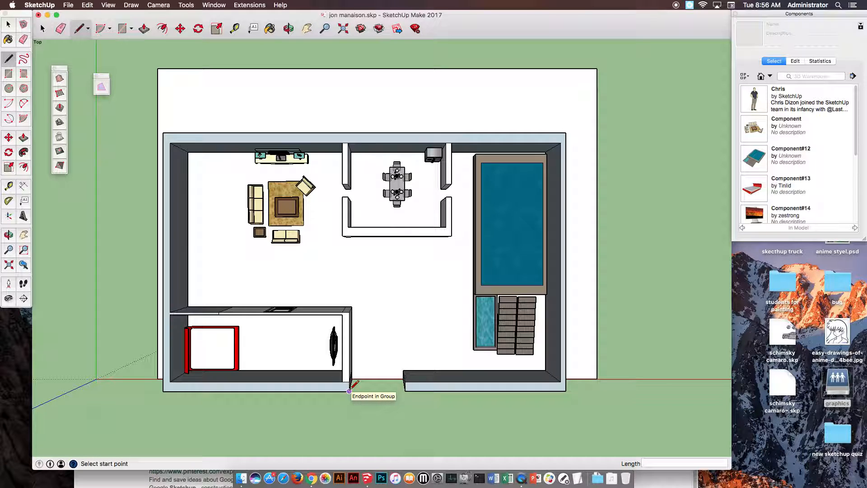
left_click(349, 391)
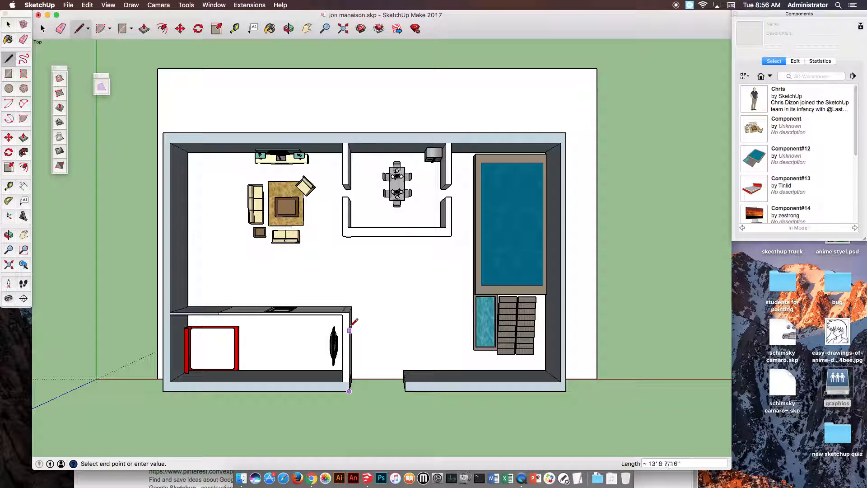
left_click(350, 312)
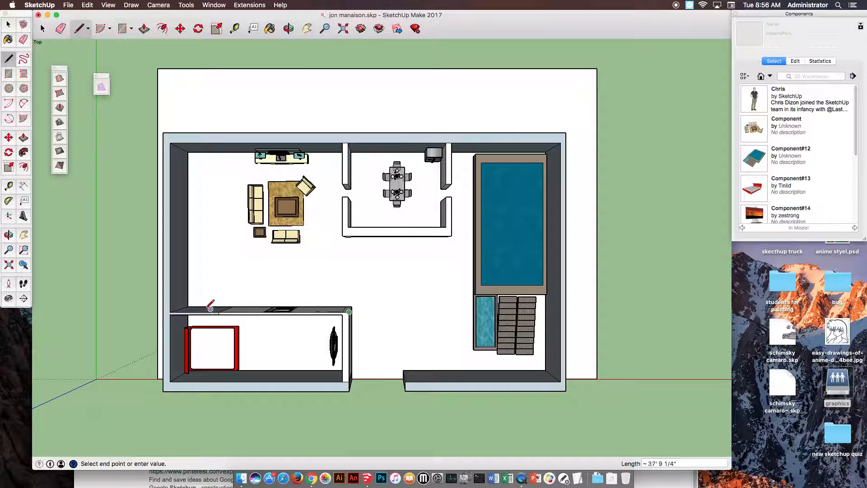
left_click(163, 312)
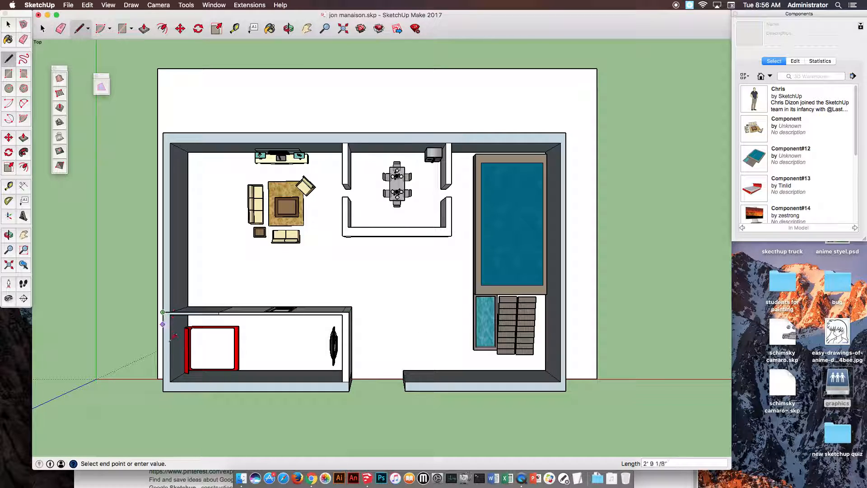
left_click(348, 390)
- Push/Pull the bedroom's roof face to a thickness of 2"
middle_click_drag(319, 366, 197, 204)
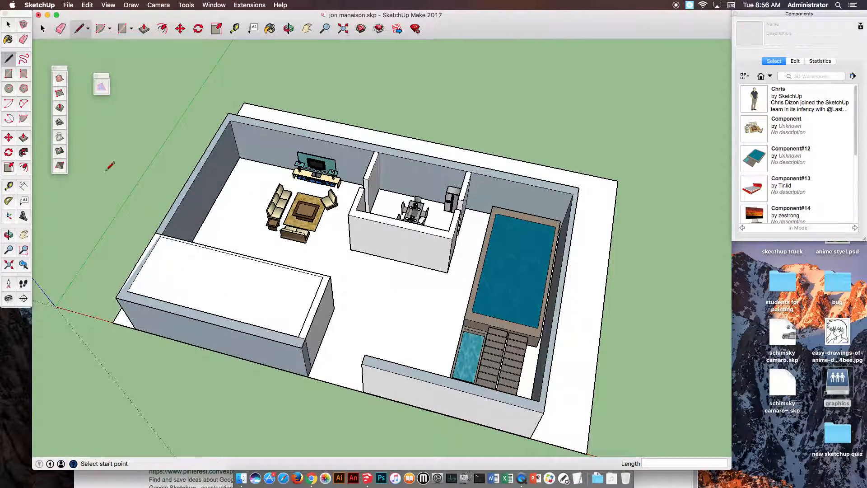
left_click(24, 138)
left_click(171, 257)
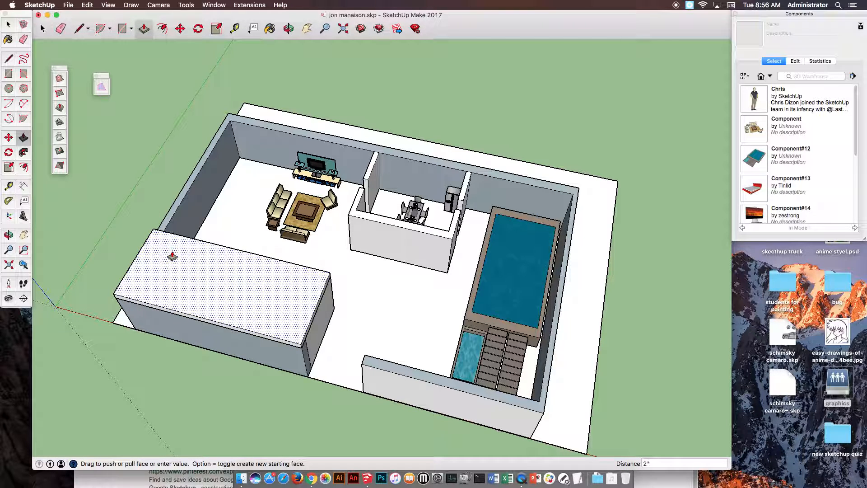
key("Return")
- Try to trace the outer wall tops around the rest of the house with the Line tool to create a roof face
middle_click_drag(265, 326, 345, 319)
scroll(310, 318, "up", 3)
scroll(356, 311, "up", 3)
scroll(344, 316, "down", 10)
middle_click_drag(383, 242, 427, 282)
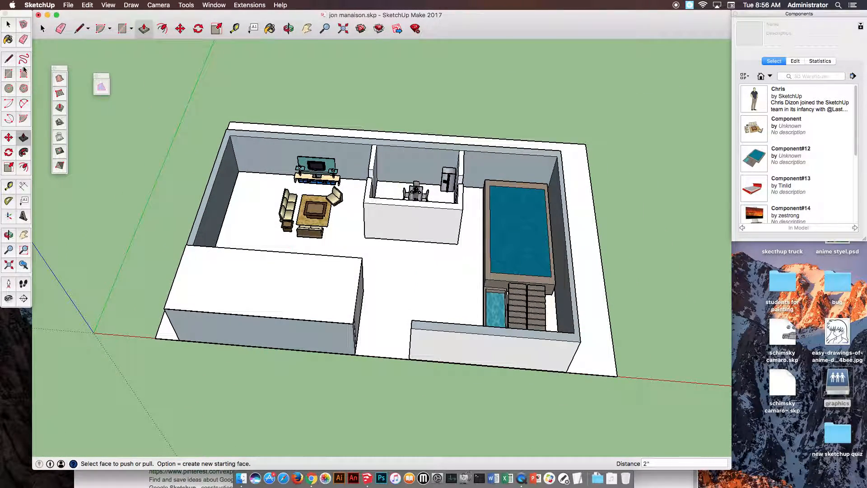
left_click(8, 58)
middle_click_drag(272, 143, 297, 210)
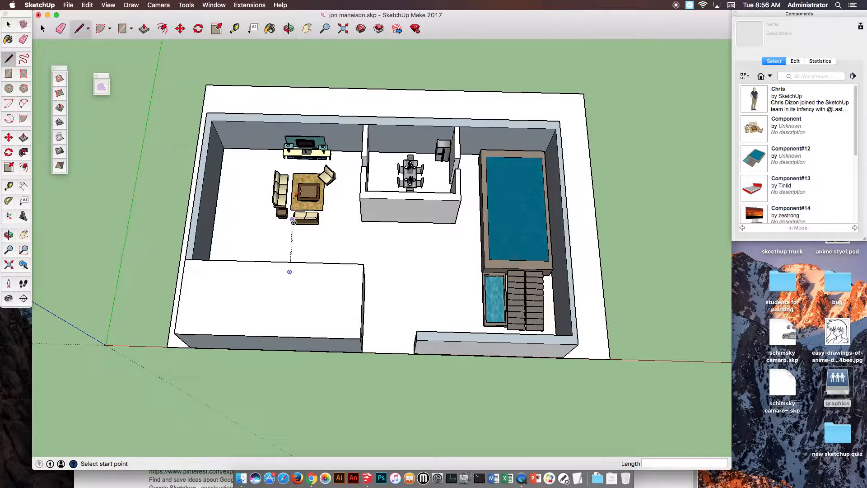
left_click(206, 112)
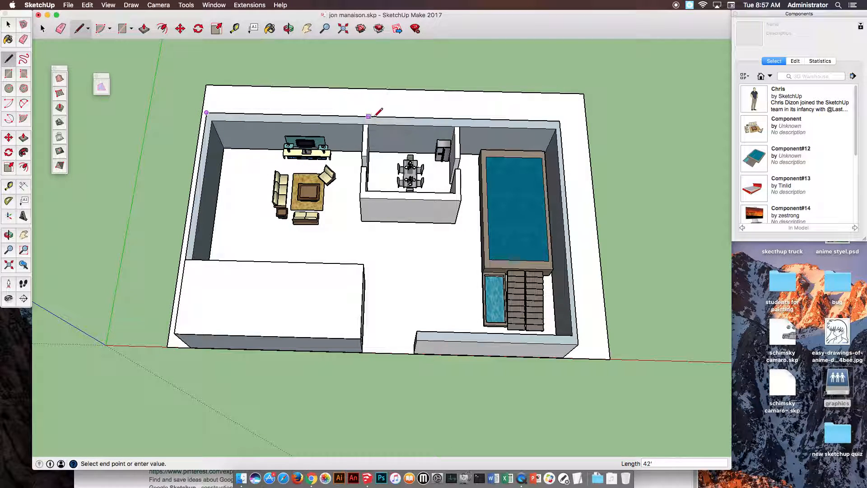
left_click(560, 121)
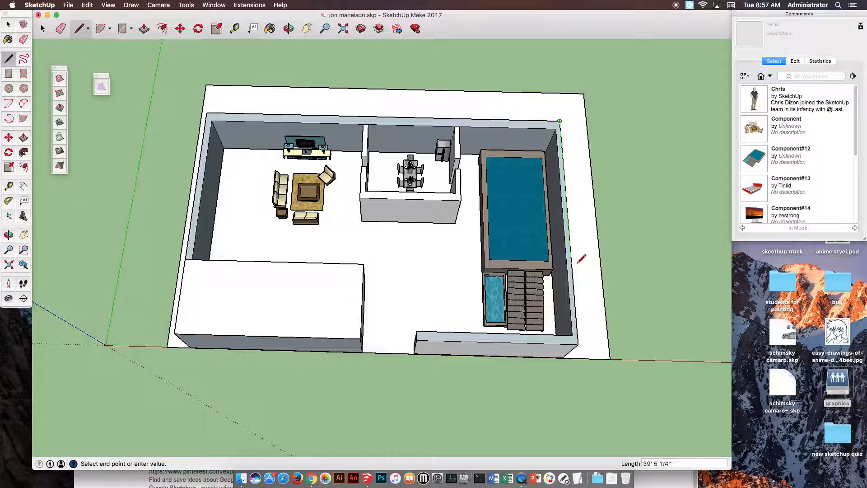
left_click(578, 344)
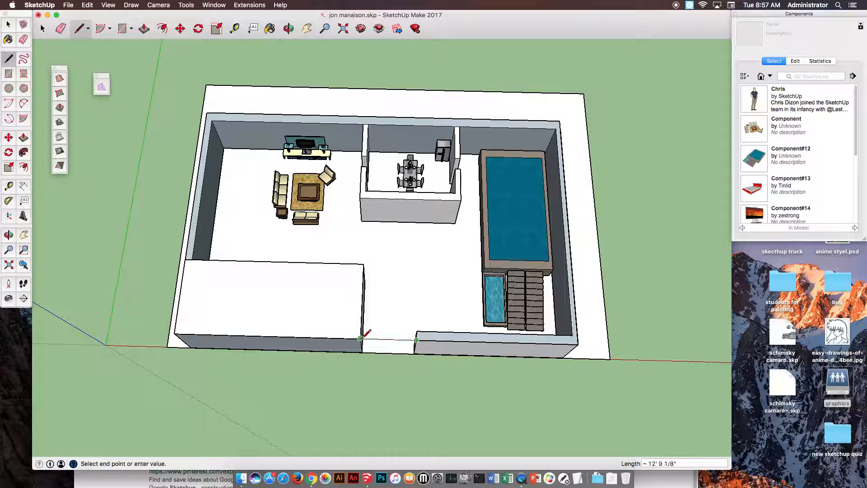
left_click(364, 264)
left_click(206, 112)
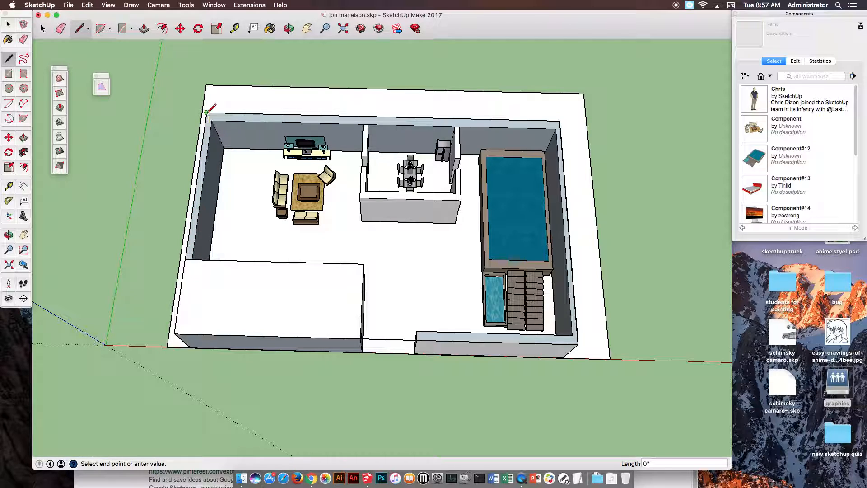
left_click(216, 112)
middle_click_drag(396, 238, 481, 301)
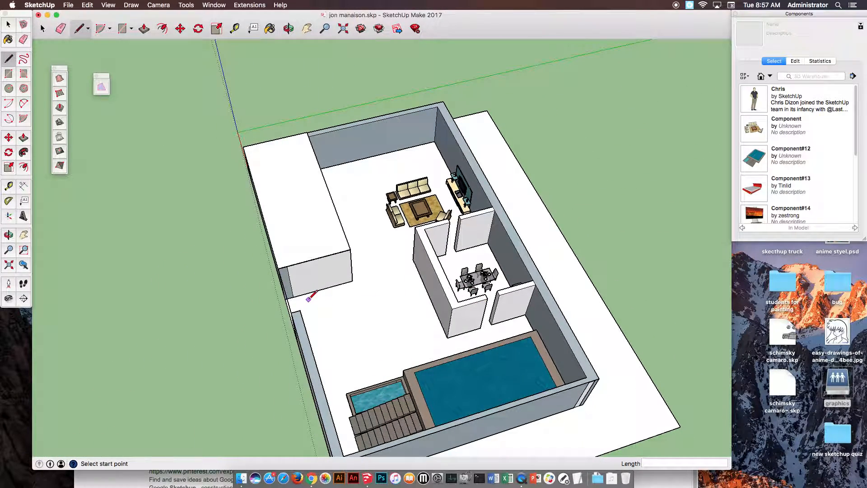
- Undo the traced roof lines and restore the bedroom roof by reversing the excess undo
key("super+z")
key("super+z")
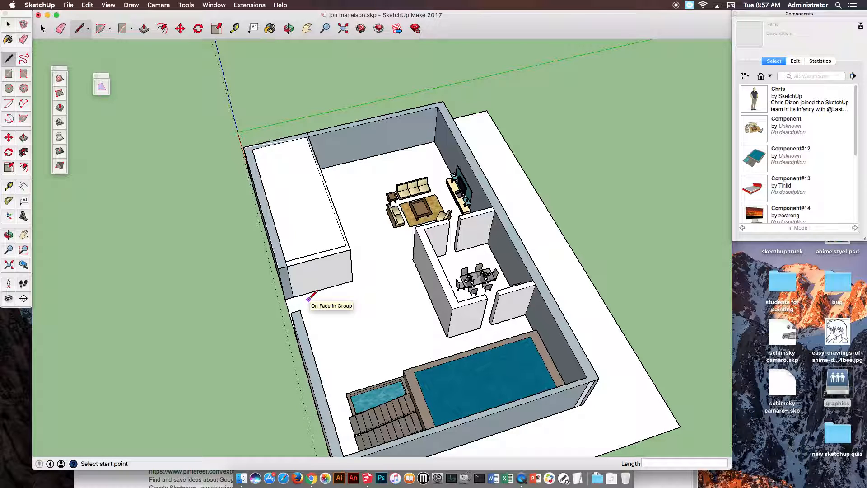
left_click(108, 5)
left_click(104, 14)
- Draw a rectangle along the top of the long back wall and Push/Pull it to a thickness of 2"
middle_click_drag(504, 257, 374, 192)
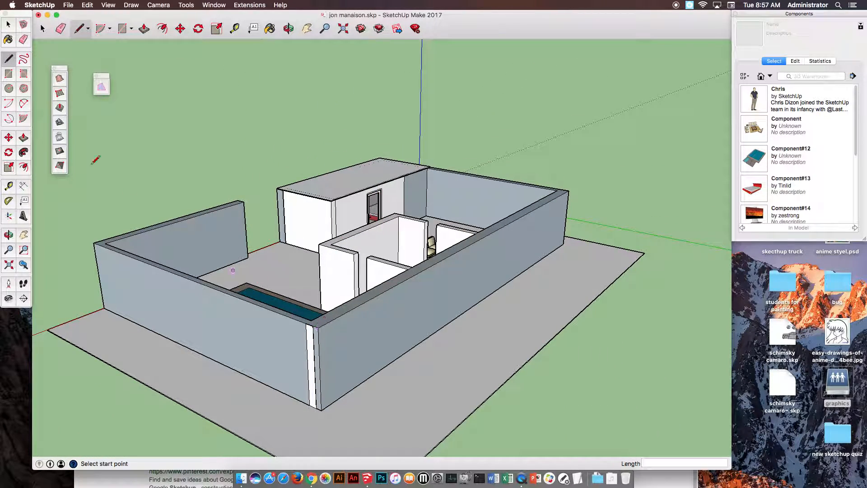
left_click(7, 73)
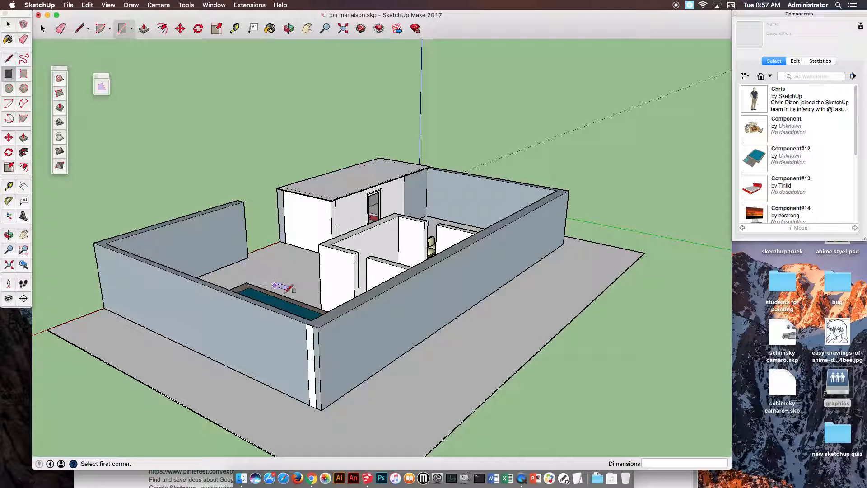
left_click(319, 328)
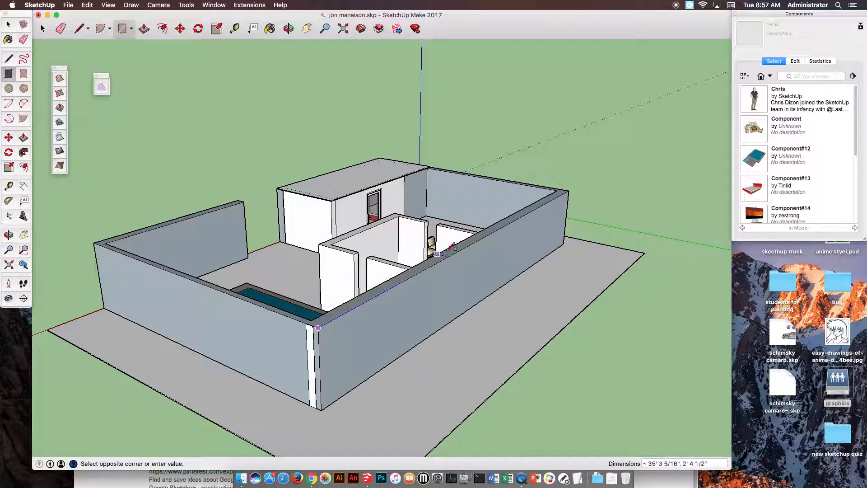
left_click(561, 188)
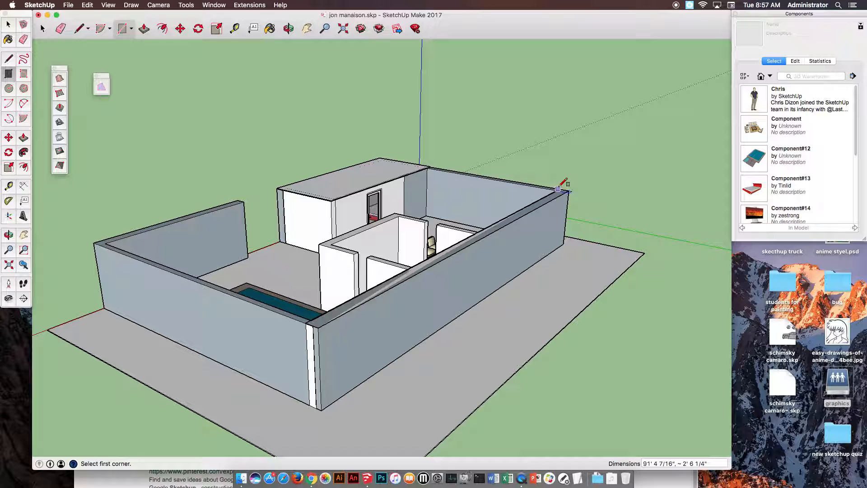
left_click(23, 137)
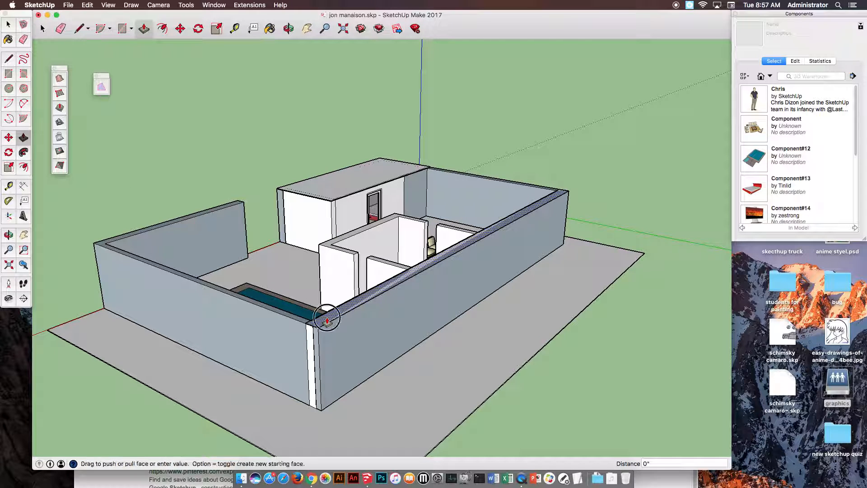
left_click(329, 318)
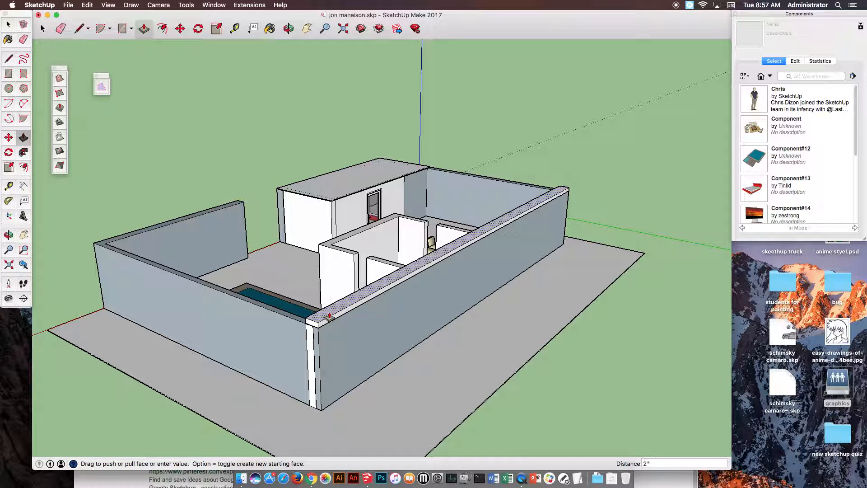
key("Return")
- Push/Pull the strip's inner side face across the back rooms until it aligns with the dining room's inner wall
middle_click_drag(329, 315, 576, 300)
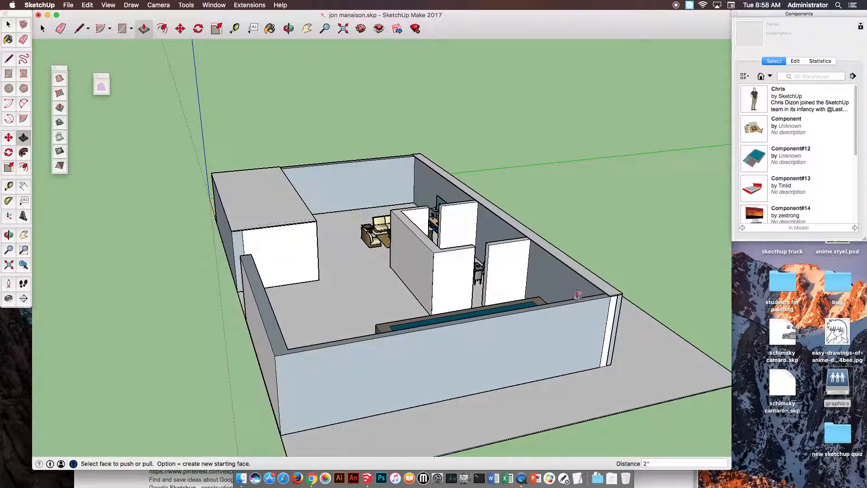
scroll(576, 301, "up", 10)
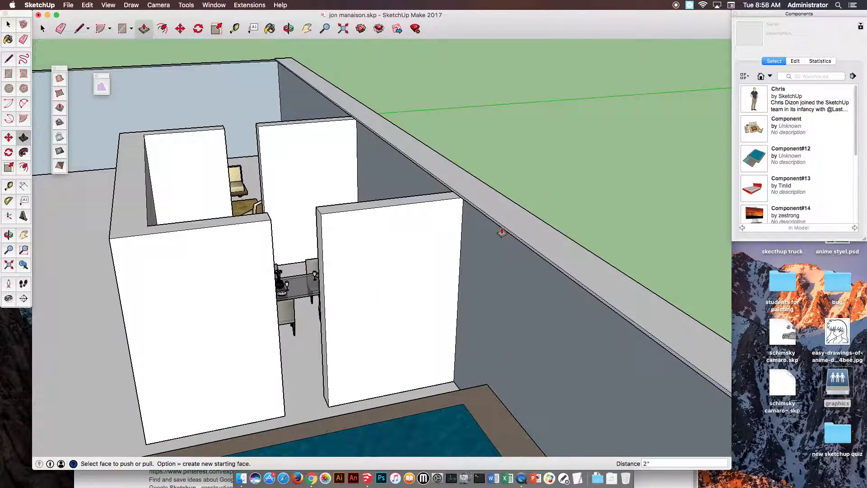
left_click(502, 232)
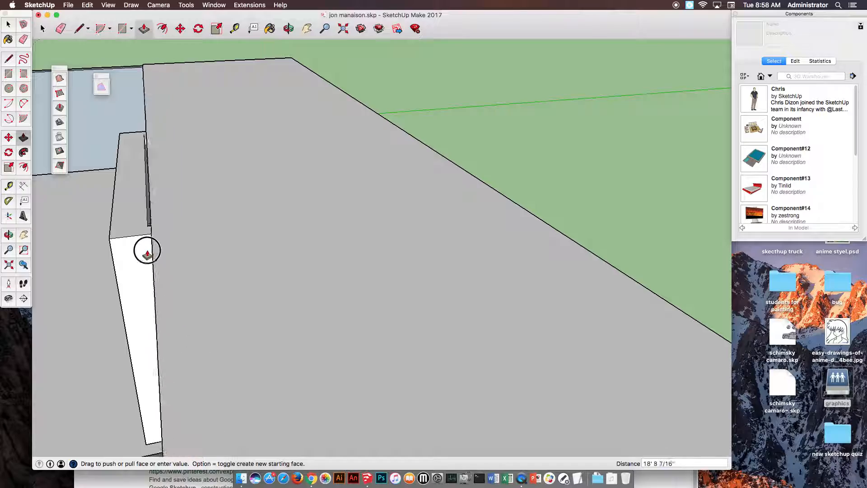
left_click(111, 260)
middle_click_drag(135, 260, 389, 240)
left_click(70, 342)
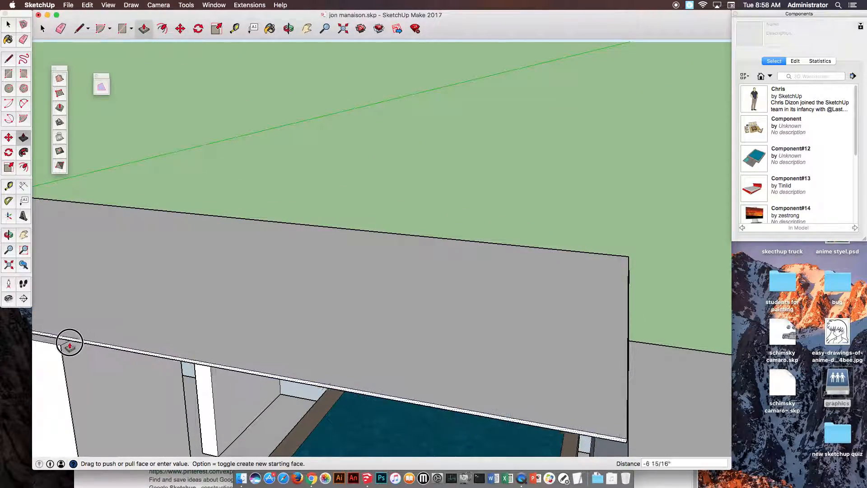
left_click(61, 355)
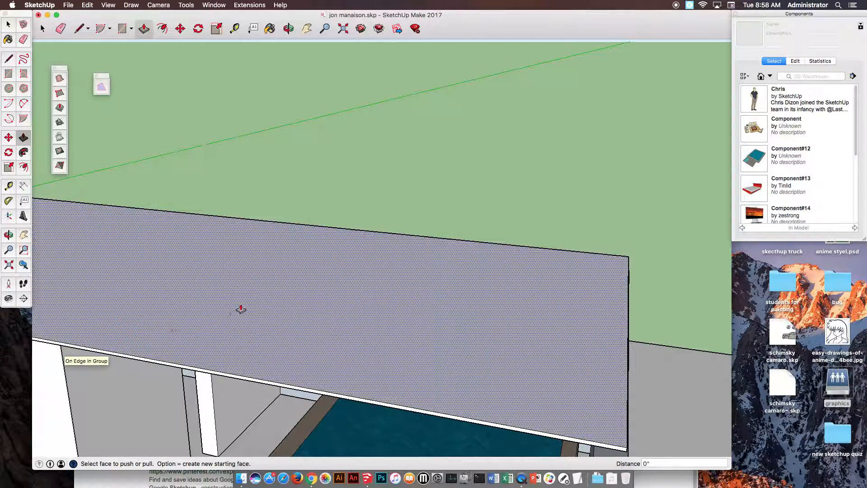
- Draw a line lengthwise across the middle of the bedroom roof between the midpoints of its short edges
scroll(241, 310, "down", 5)
middle_click_drag(243, 311, 113, 346)
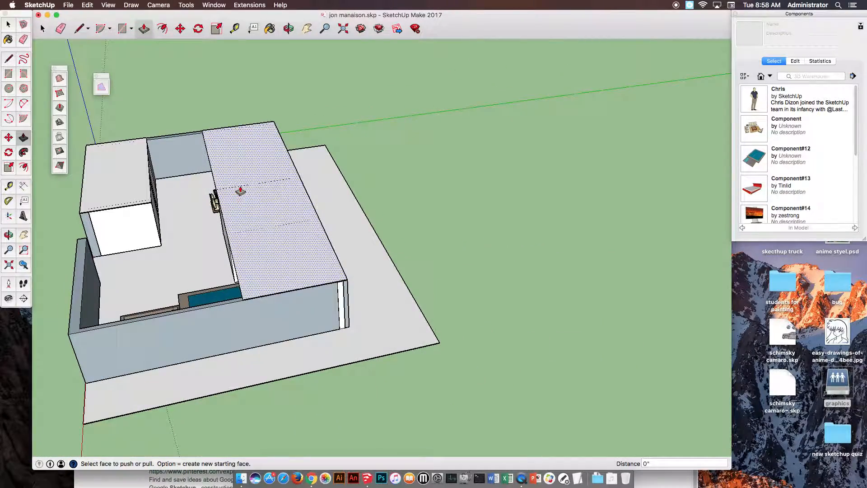
middle_click_drag(145, 169, 103, 198)
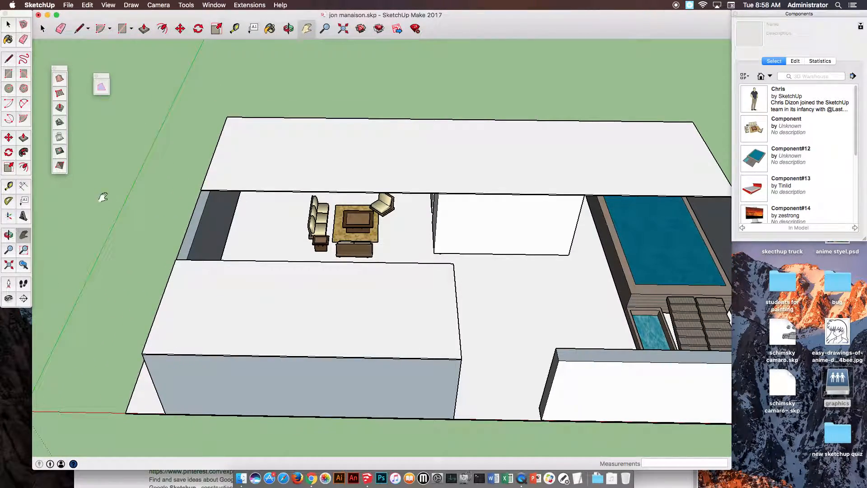
left_click(8, 59)
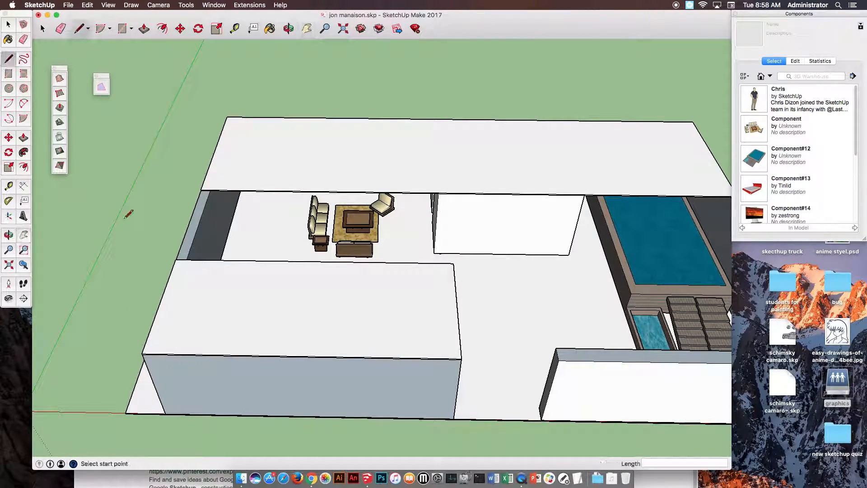
left_click(160, 303)
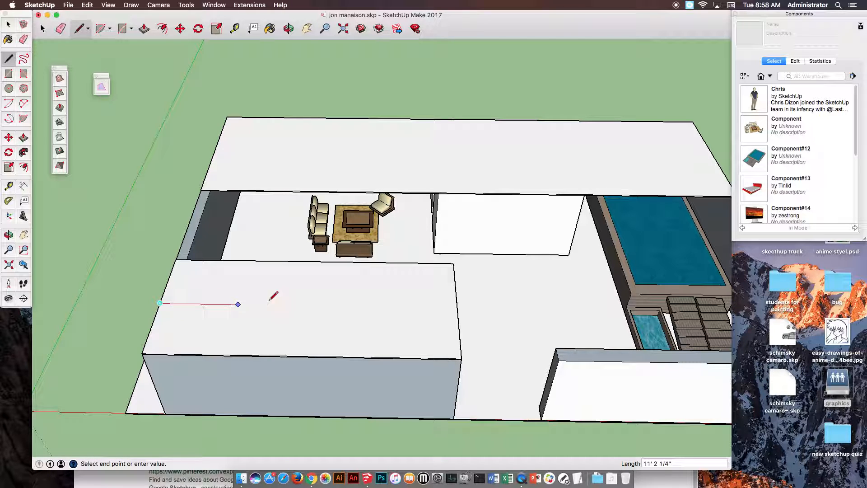
left_click(457, 307)
- Try to raise the bedroom roof's centre line along the blue axis with a distance of 5", and undo the move
middle_click_drag(378, 292, 291, 250)
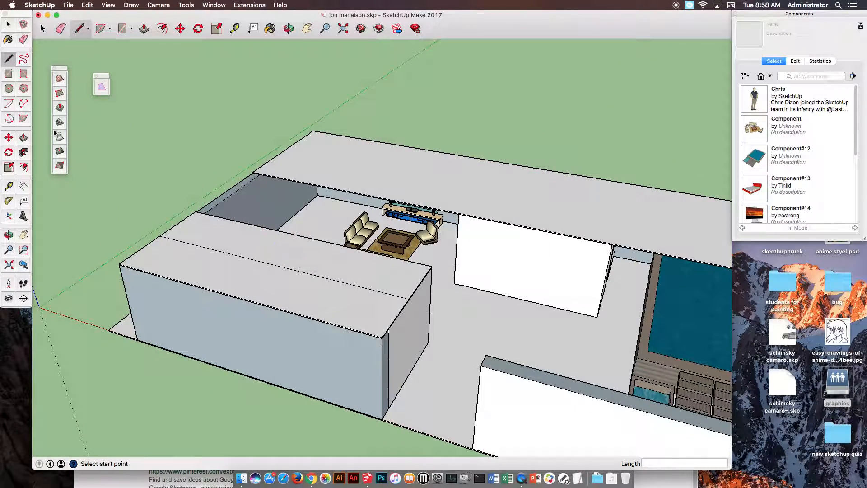
left_click(7, 138)
left_click(222, 252)
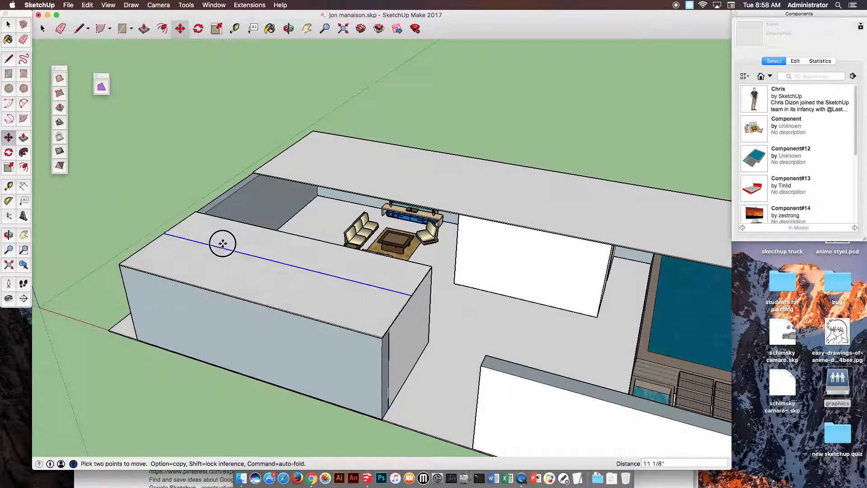
left_click(220, 227)
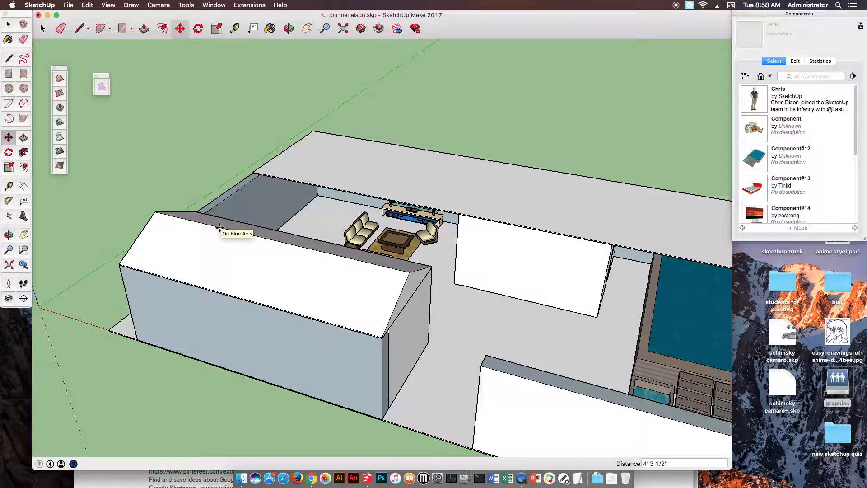
key("Return")
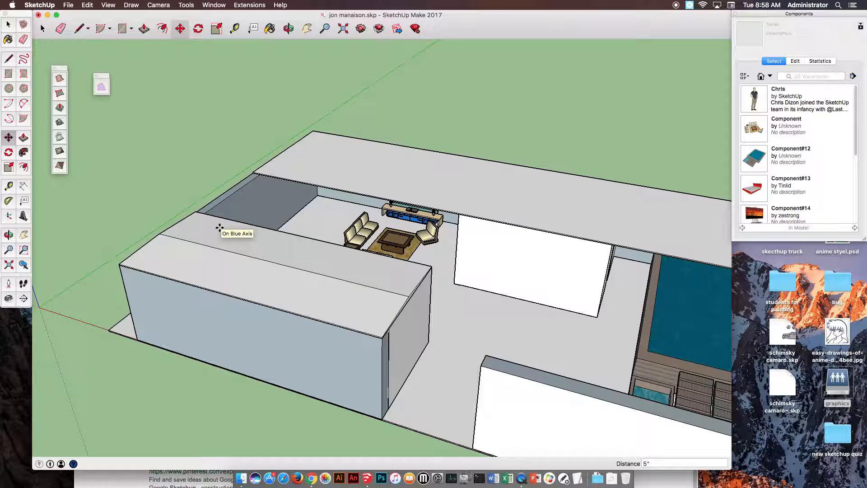
key("super+z")
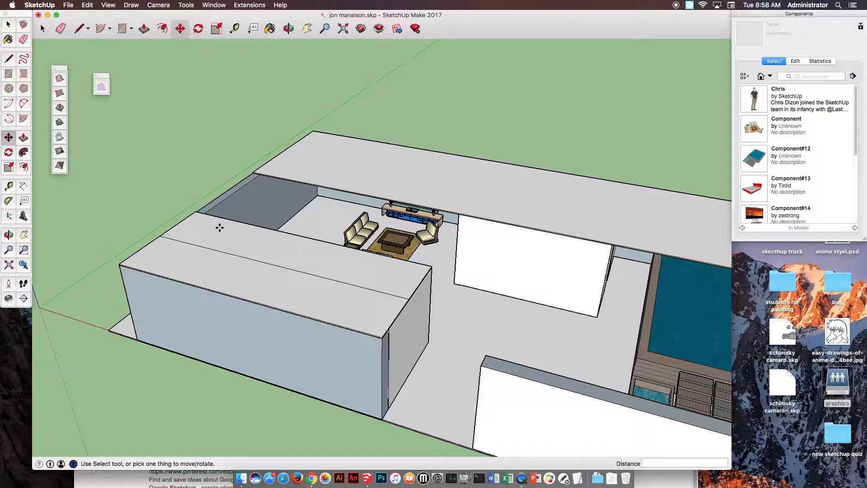
- Move the bedroom roof's centre line up 25" along the blue axis to form a gable roof
left_click(229, 254)
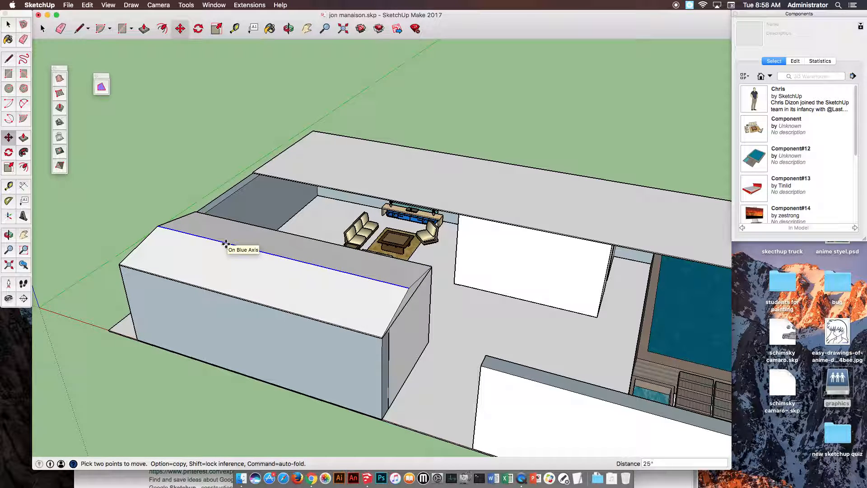
left_click(226, 248)
middle_click_drag(382, 287, 374, 250)
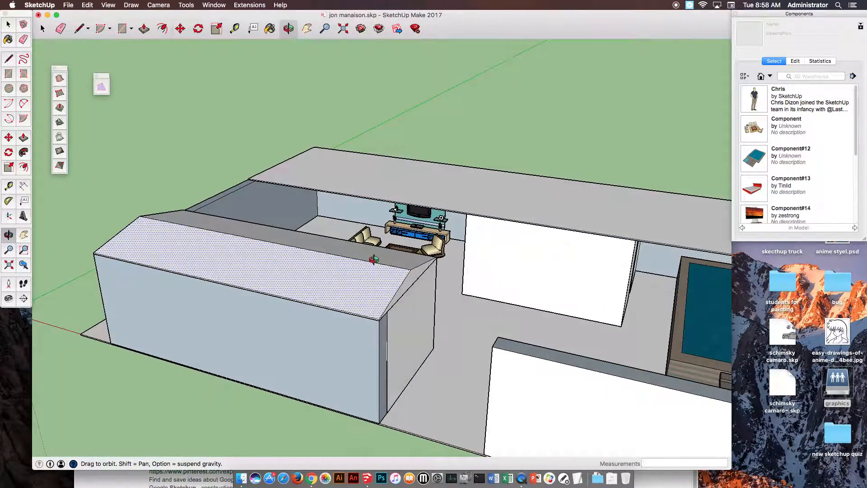
- Draw a line lengthwise across the middle of the long back roof between the midpoints of its short edges
key("m")
scroll(465, 226, "down", 3)
middle_click_drag(465, 224, 210, 106)
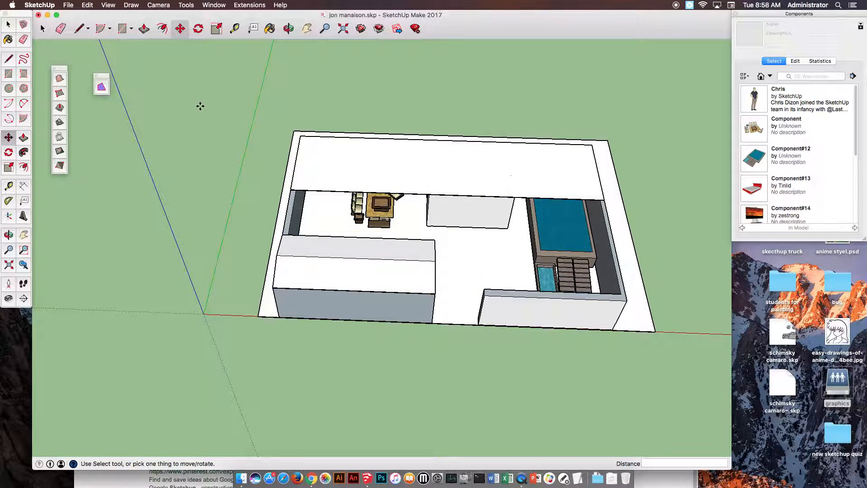
left_click(9, 59)
left_click(296, 161)
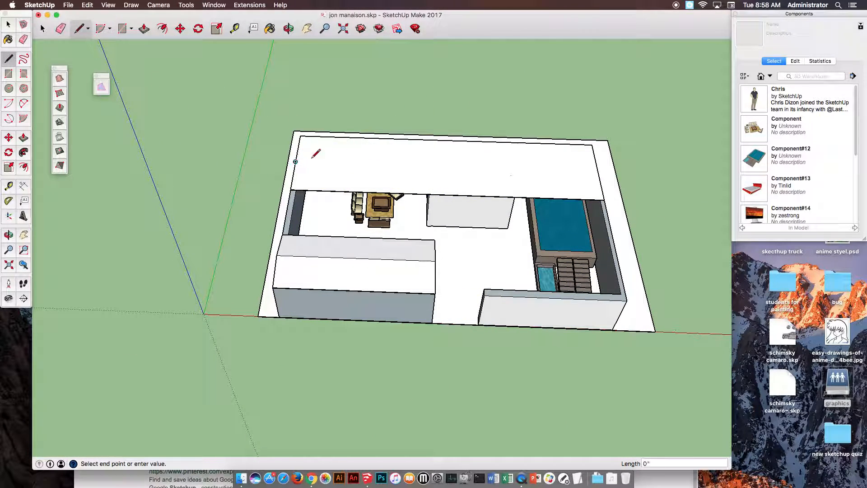
left_click(598, 171)
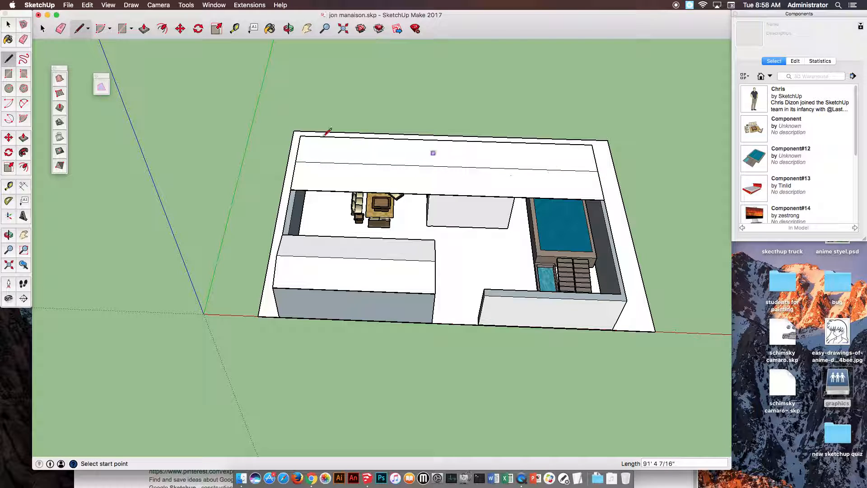
- Move the long back roof's centre line up 25" along the blue axis to form a gable roof
left_click(9, 138)
middle_click_drag(490, 171, 281, 132)
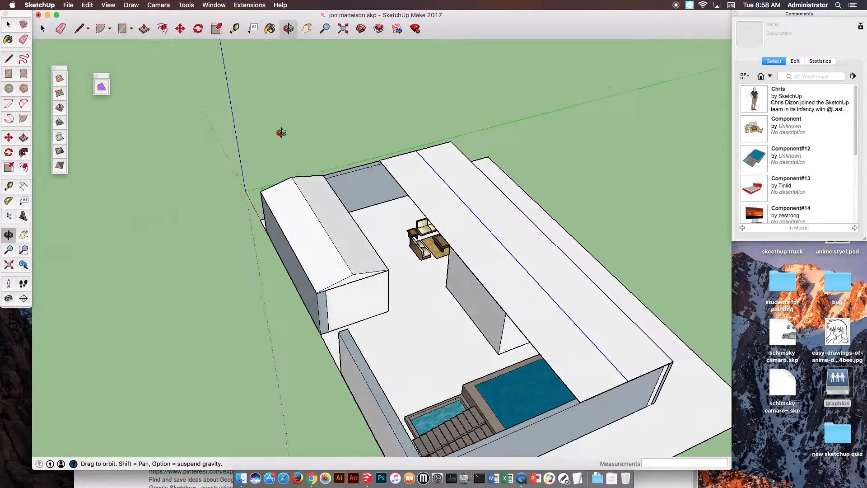
left_click(442, 176)
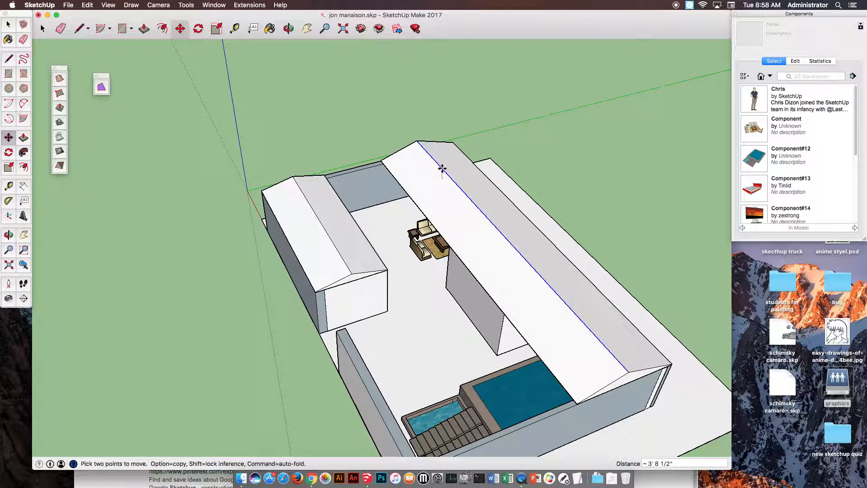
left_click(443, 169)
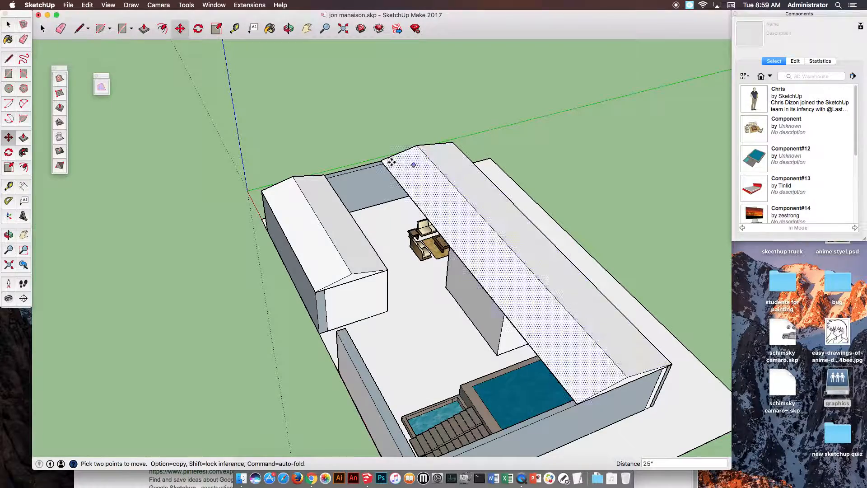
- Draw a small rectangle about 1' 2" by 3' 9" on the wall-top corner beside the pool and pull it up 2"
left_click(8, 25)
middle_click_drag(384, 204, 261, 97)
middle_click_drag(418, 251, 452, 304)
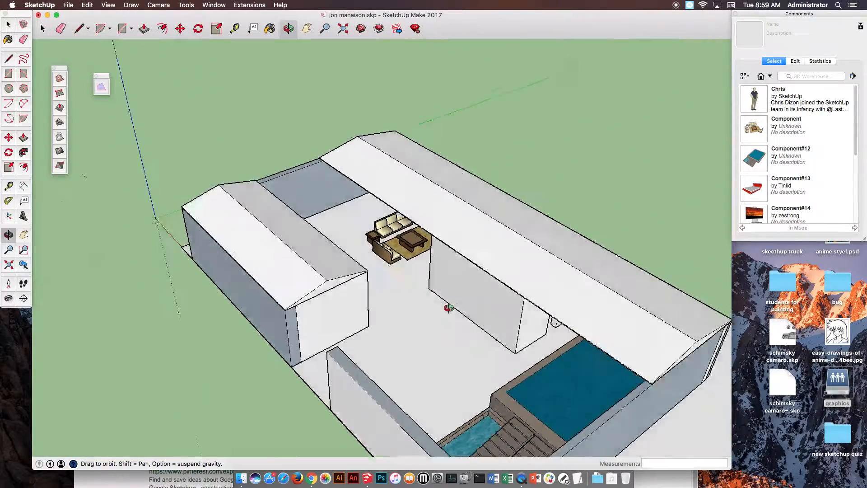
scroll(355, 234, "up", 3)
middle_click_drag(266, 357, 297, 316)
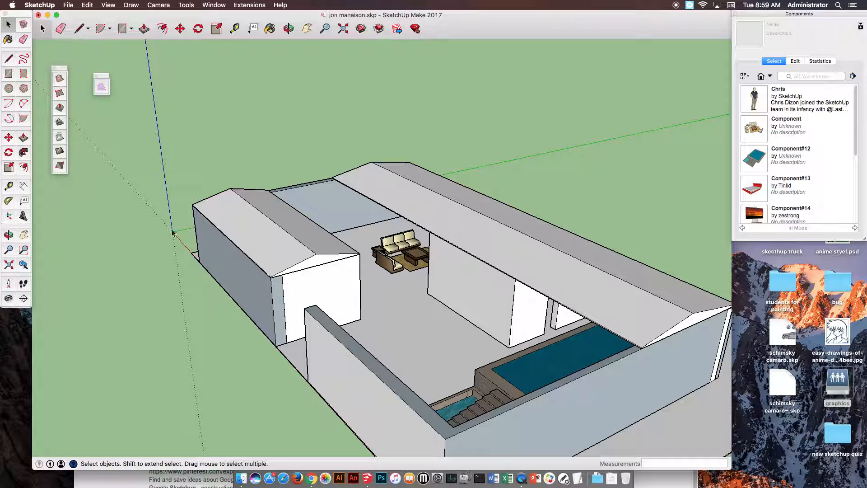
left_click(9, 74)
left_click(446, 438)
left_click(464, 422)
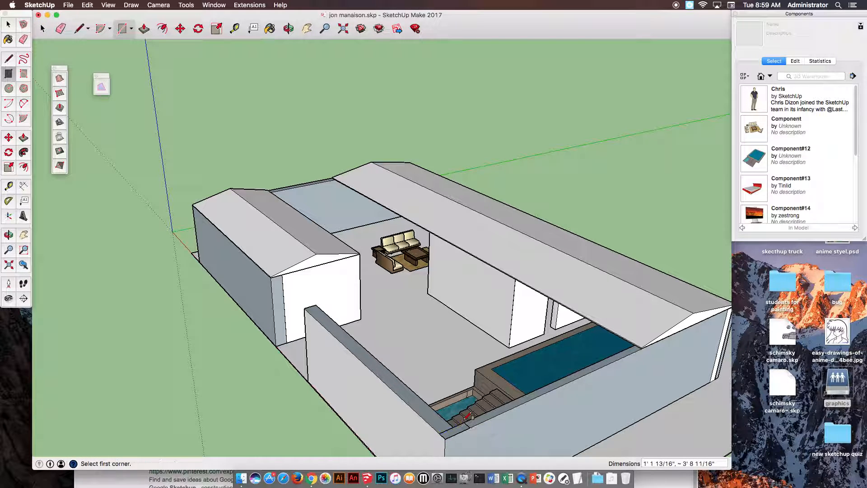
key("p")
left_click(445, 431)
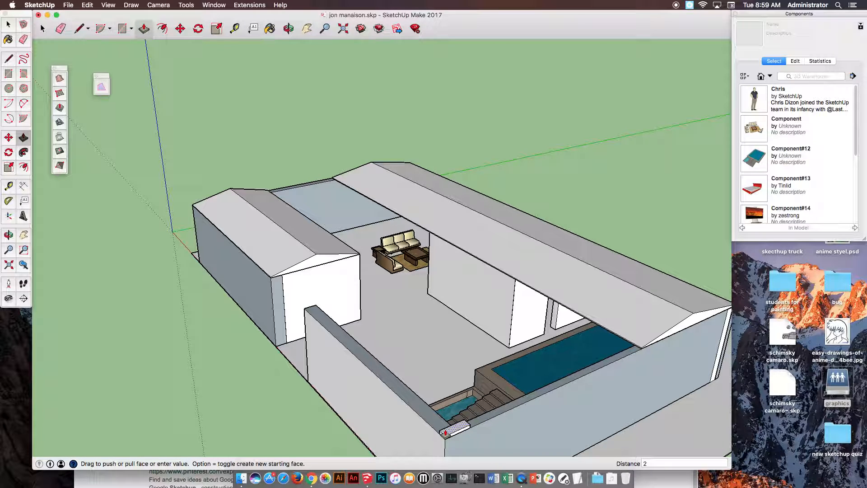
middle_click_drag(459, 433, 592, 383)
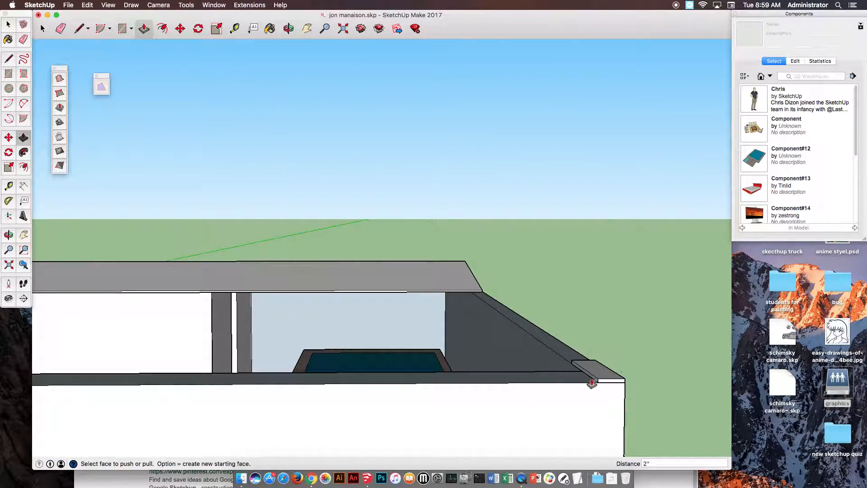
- Push/Pull the small slab's side faces outward along the walls until it roofs the whole pool area up to the long back roof
left_click_drag(592, 381, 167, 367)
middle_click_drag(415, 333, 134, 350)
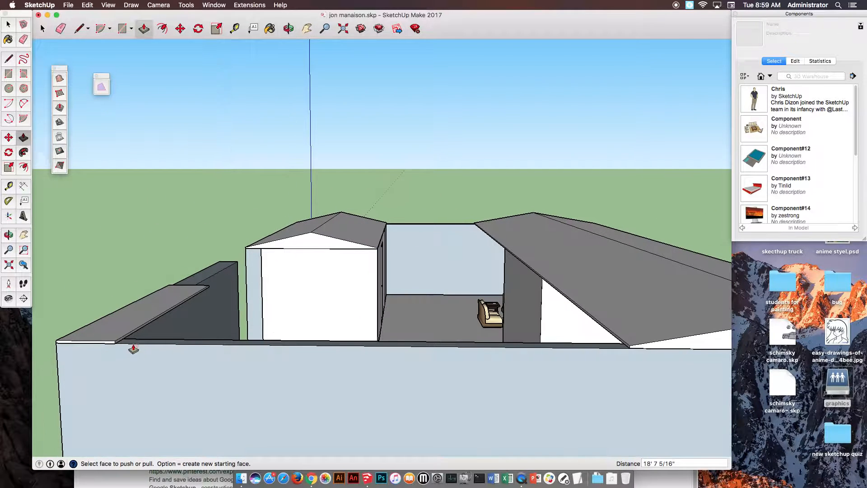
left_click_drag(138, 333, 631, 349)
middle_click_drag(277, 276, 690, 318)
scroll(659, 285, "up", 3)
left_click(629, 277)
left_click_drag(630, 277, 422, 304)
scroll(470, 238, "down", 2)
middle_click_drag(471, 238, 515, 339)
scroll(515, 338, "up", 1)
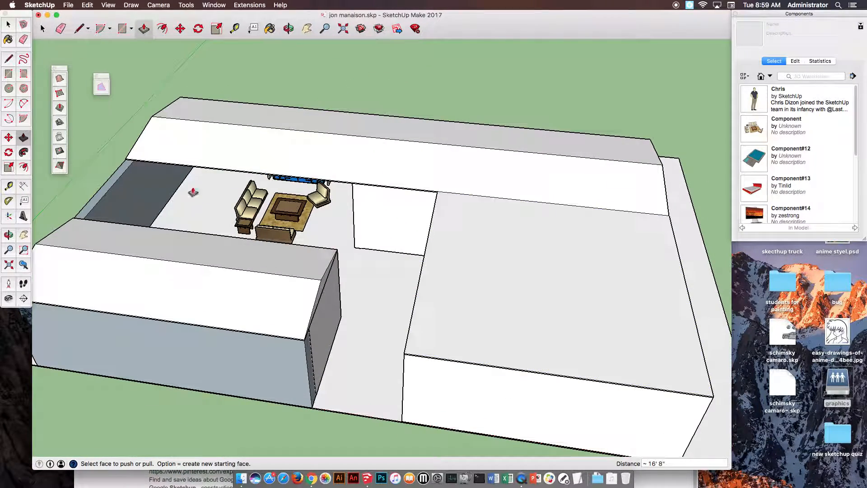
- Draw a line about 36' 5" long across the middle of the pool roof, parallel to the back roof's ridge
left_click(8, 59)
left_click(423, 261)
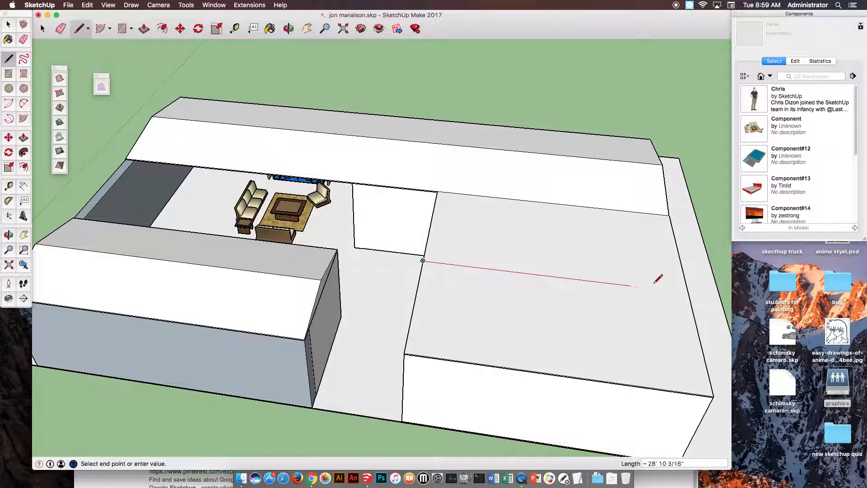
left_click(689, 292)
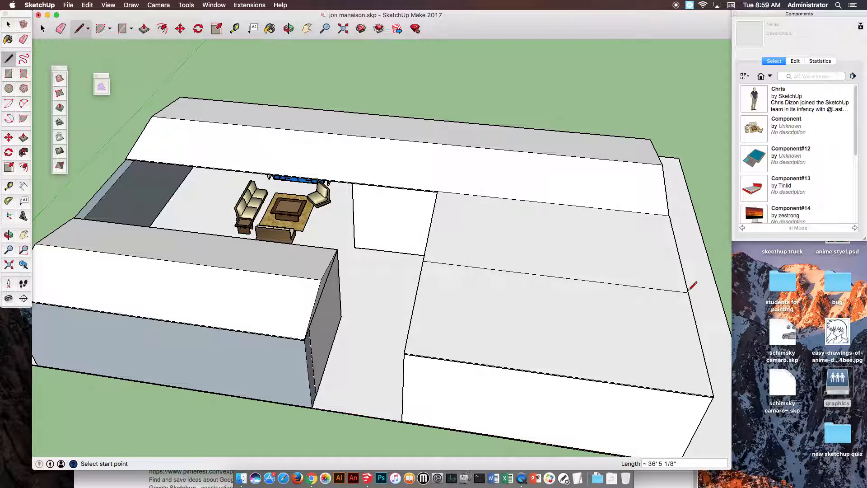
- Move the pool roof's centre line up 25" along the blue axis to form a gable roof
key("m")
middle_click_drag(678, 290, 372, 232)
left_click(366, 265)
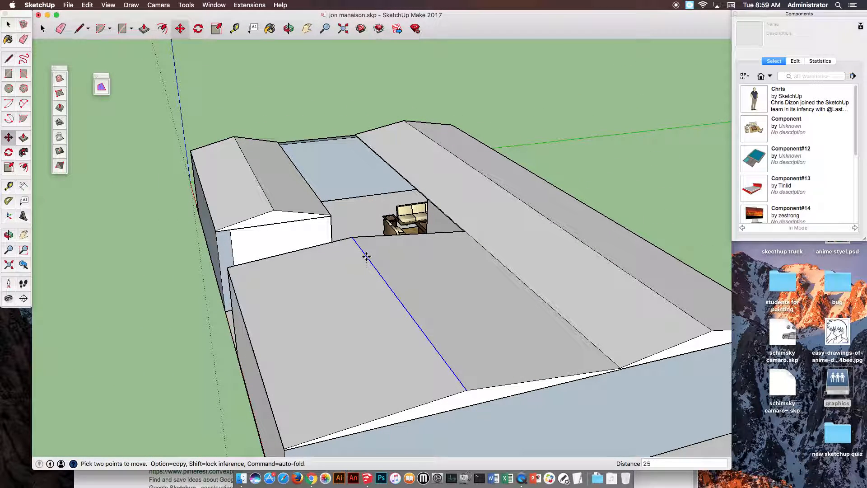
left_click(366, 257)
scroll(386, 248, "down", 6)
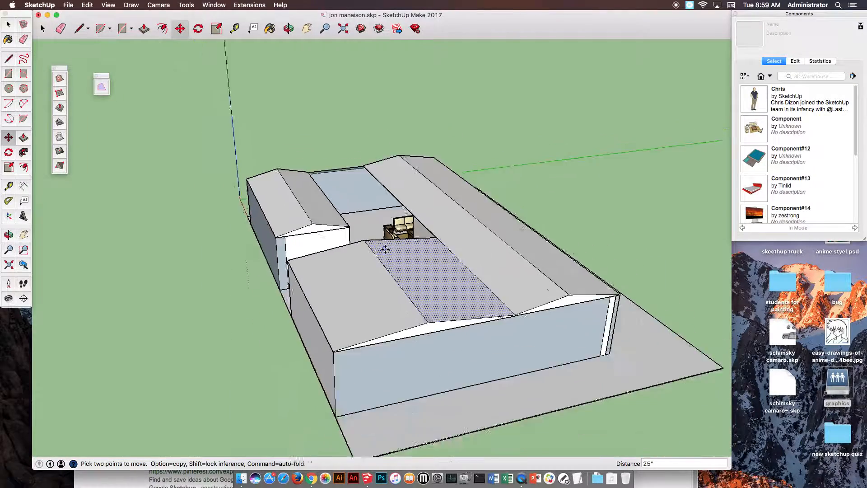
middle_click_drag(385, 248, 413, 310)
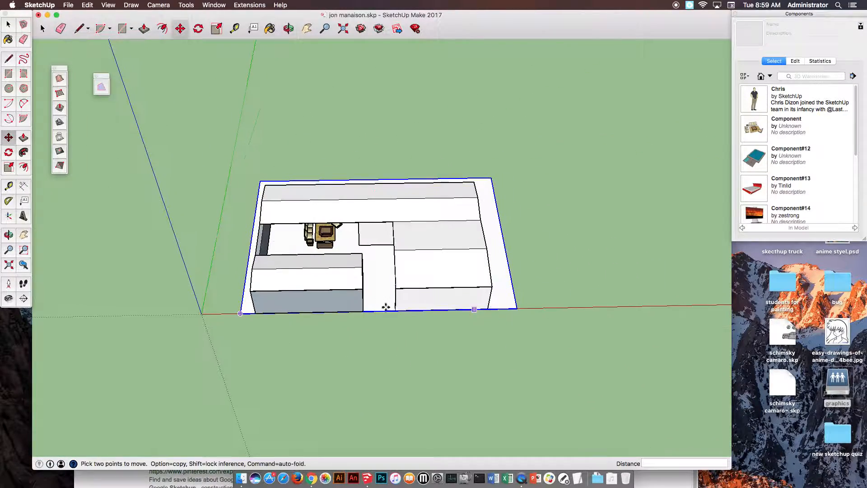
left_click(9, 25)
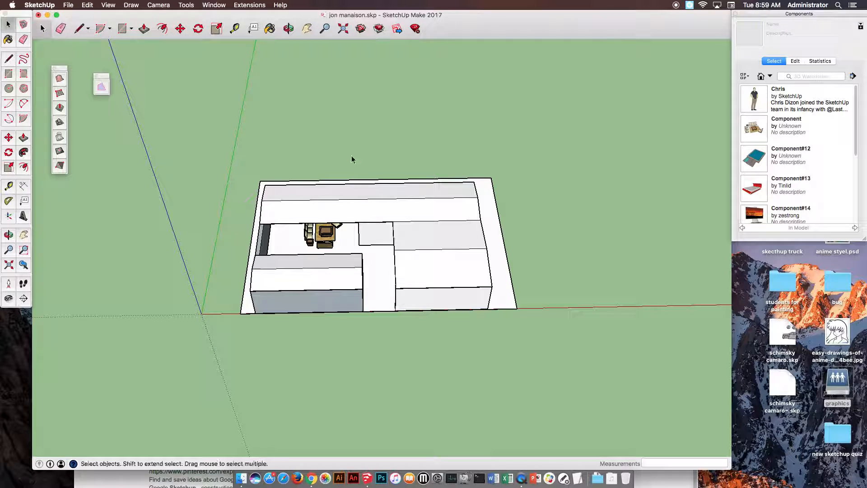
triple_click(413, 206)
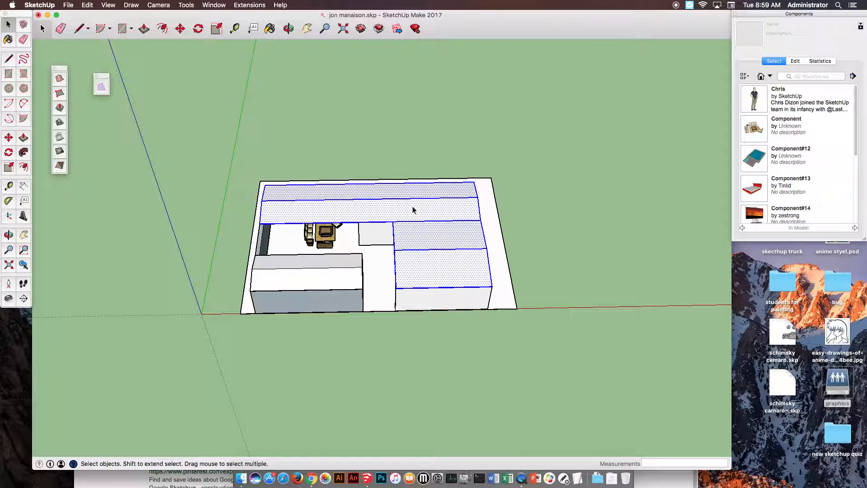
left_click(340, 267)
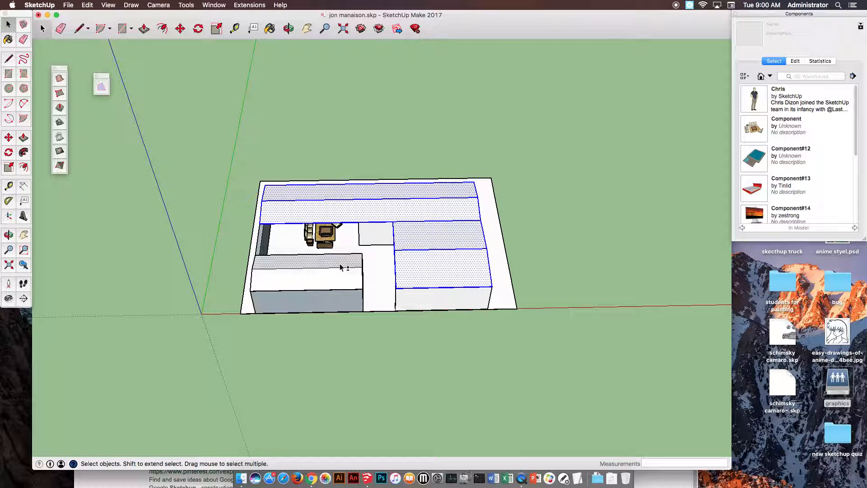
left_click(340, 267)
left_click(256, 168)
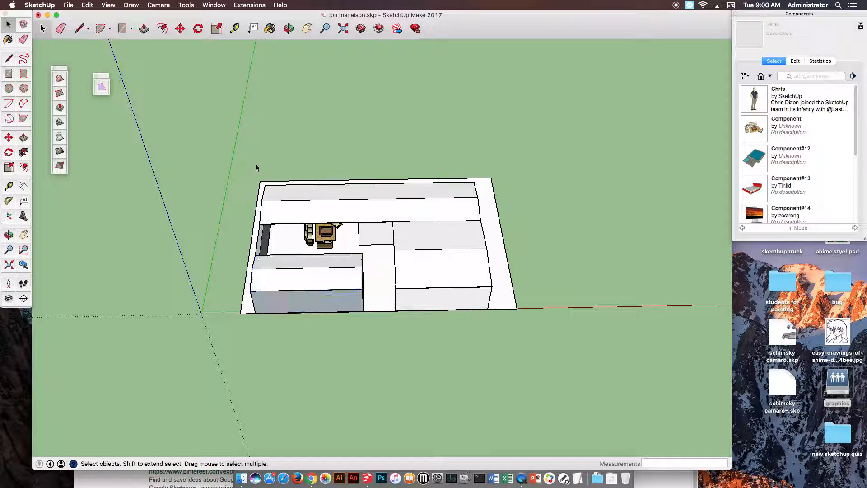
- Hide the ground slab and the group containing the walls and furniture, leaving only the roofs
left_click(493, 194)
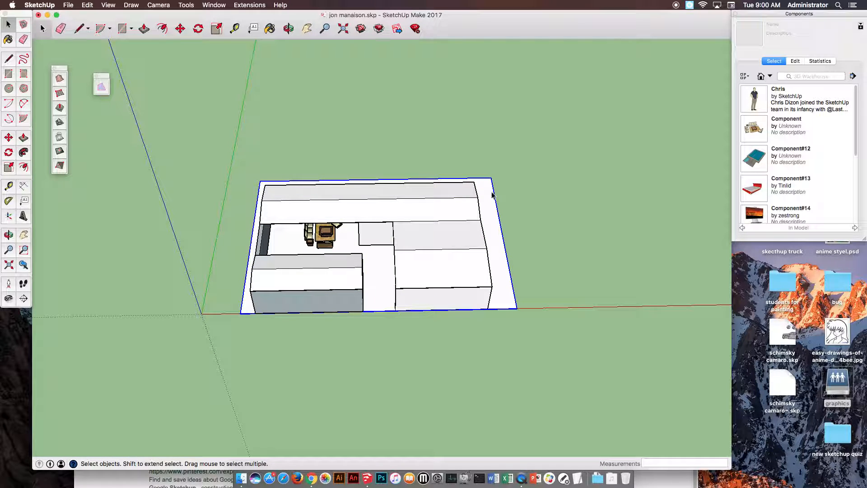
right_click(489, 196)
left_click(514, 217)
middle_click_drag(401, 244, 420, 251)
left_click(346, 305)
right_click(346, 303)
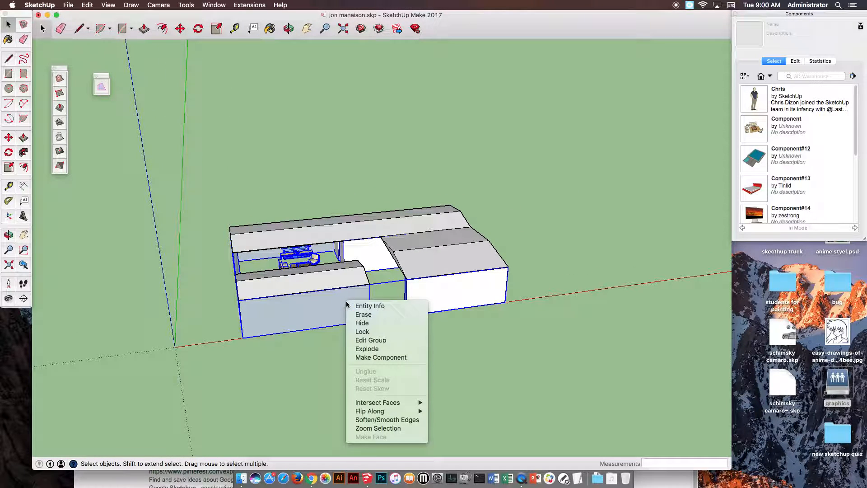
left_click(364, 322)
- Select all three gable roofs and make them a single group
middle_click_drag(456, 261, 250, 195)
left_click_drag(223, 171, 547, 363)
right_click(450, 250)
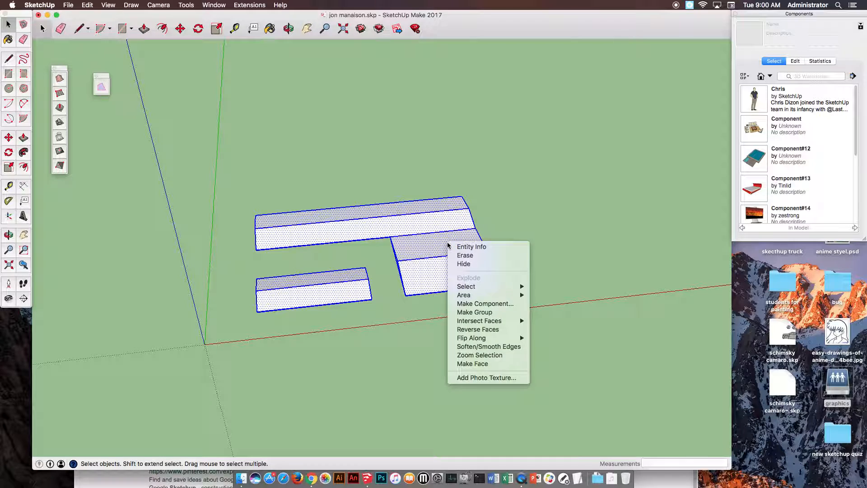
left_click(486, 314)
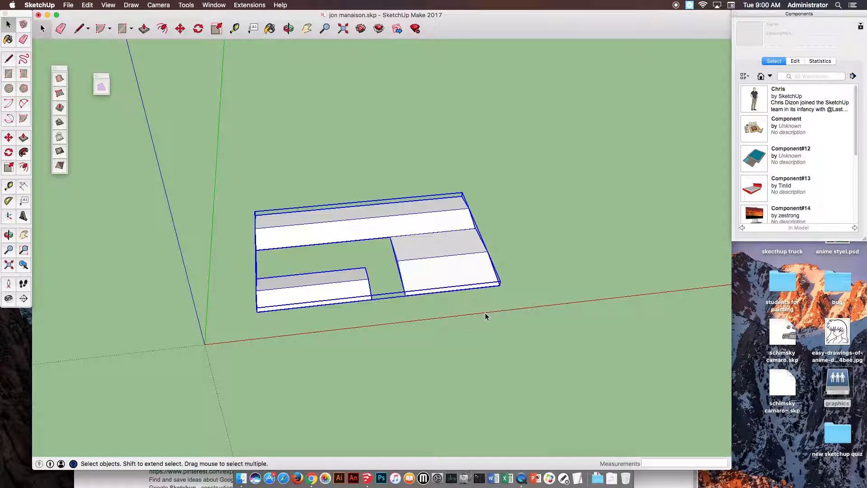
left_click(479, 136)
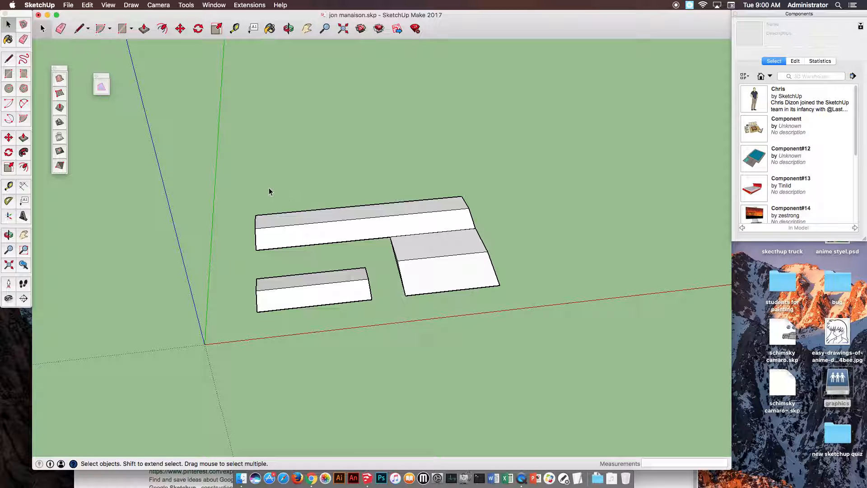
- Unhide all hidden objects to bring back the ground slab and the house
left_click(107, 4)
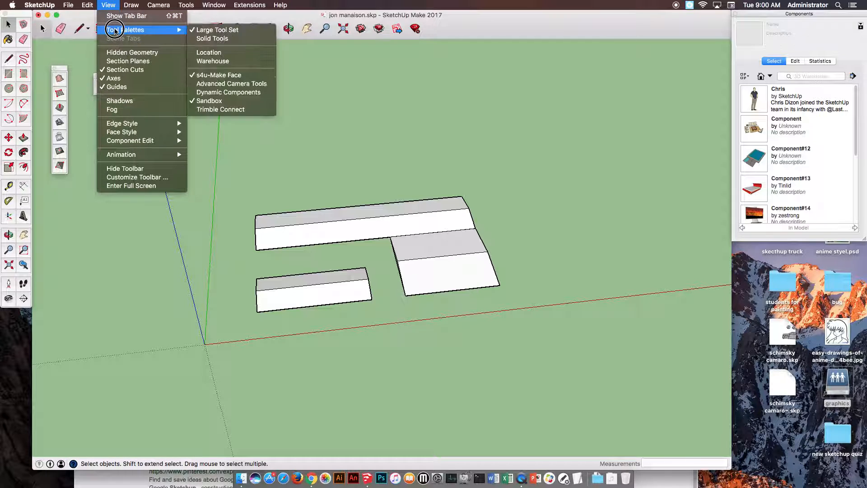
mouse_move(152, 4)
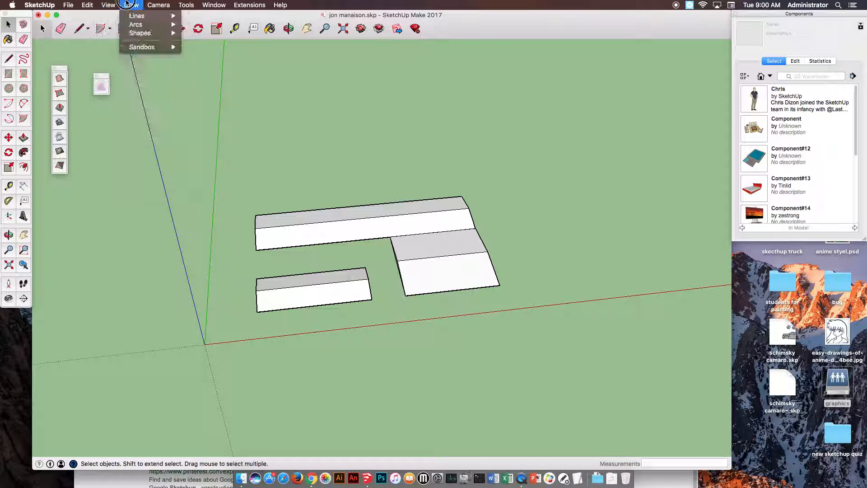
mouse_move(190, 3)
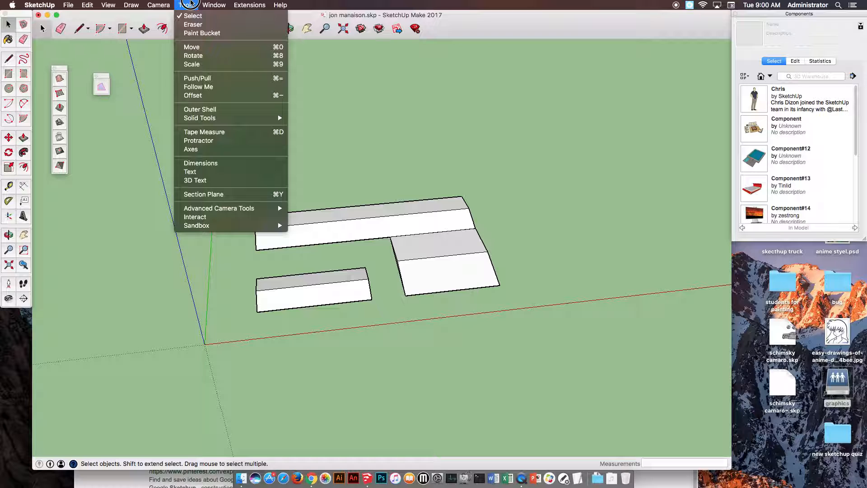
mouse_move(93, 11)
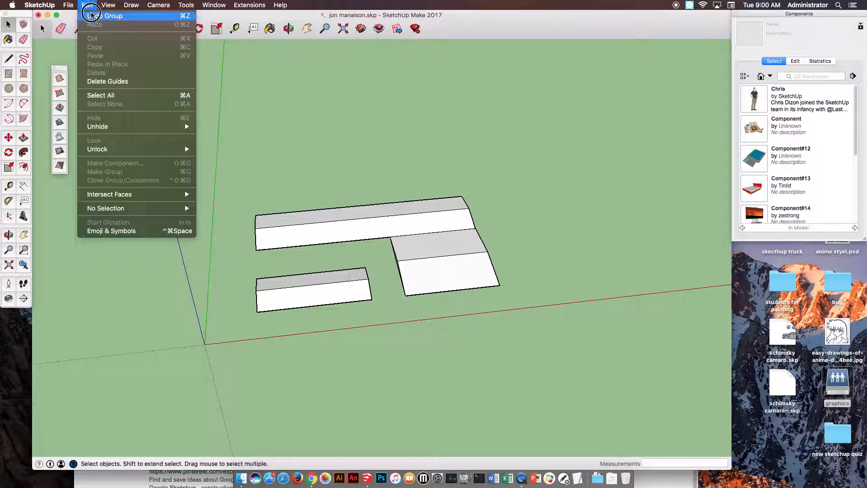
mouse_move(112, 127)
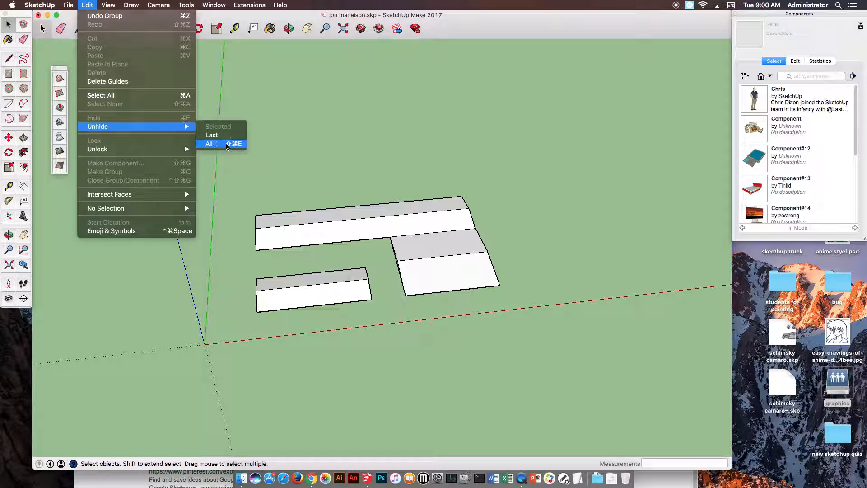
left_click(227, 145)
- Move the roof group off the house and lower it to ground level beside the house
mouse_move(604, 248)
middle_mouse_down()
mouse_move(333, 162)
mouse_move(423, 256)
middle_mouse_up()
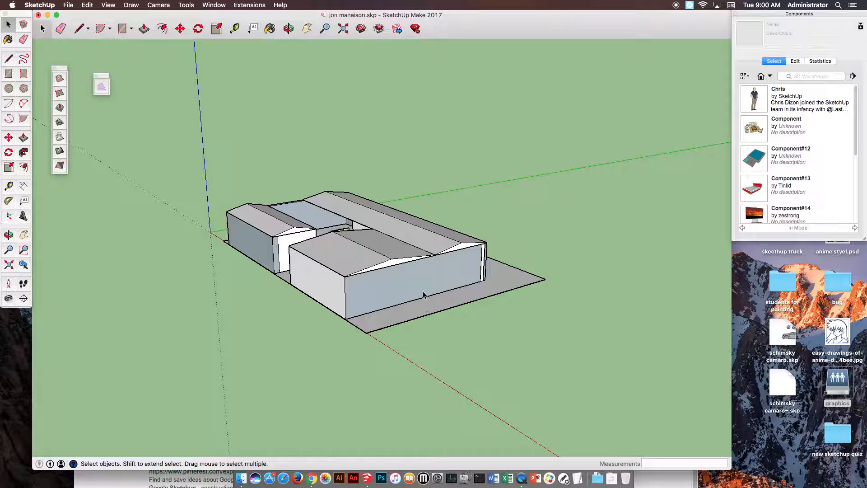
left_click(8, 137)
left_click(340, 208)
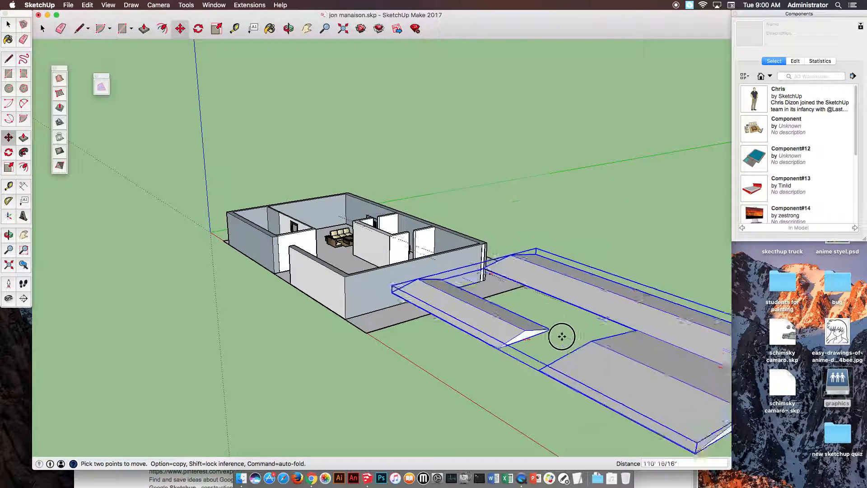
middle_click_drag(501, 332, 481, 225)
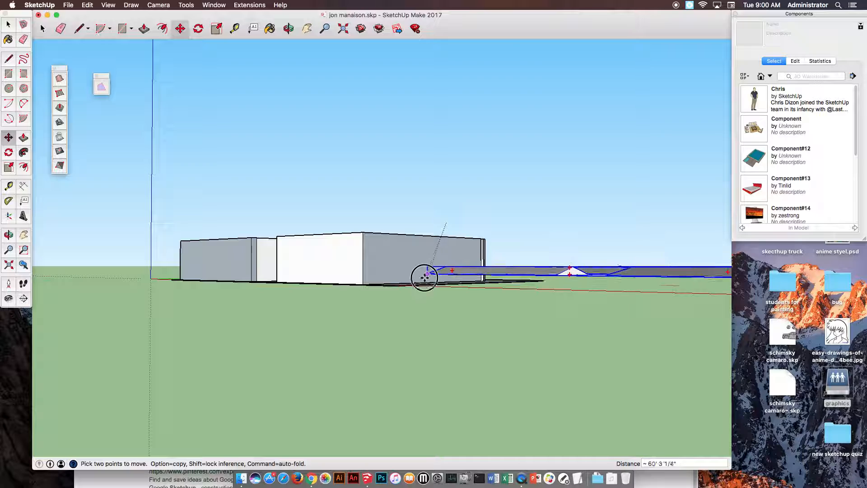
- Shift the grounded roof group along the red axis so it sits just outside the ground slab's edge, finishing with a 4 3/16" move
middle_click_drag(416, 286, 506, 306)
scroll(545, 290, "up", 3)
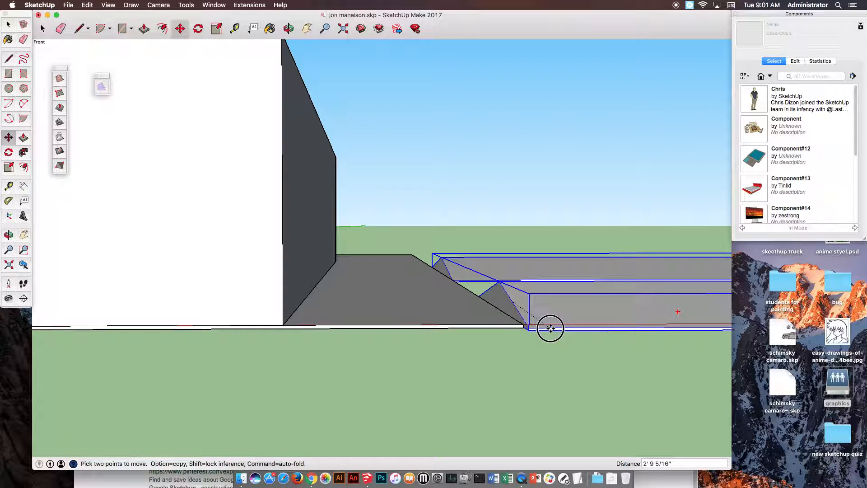
left_click(524, 328)
middle_click_drag(536, 323, 519, 307)
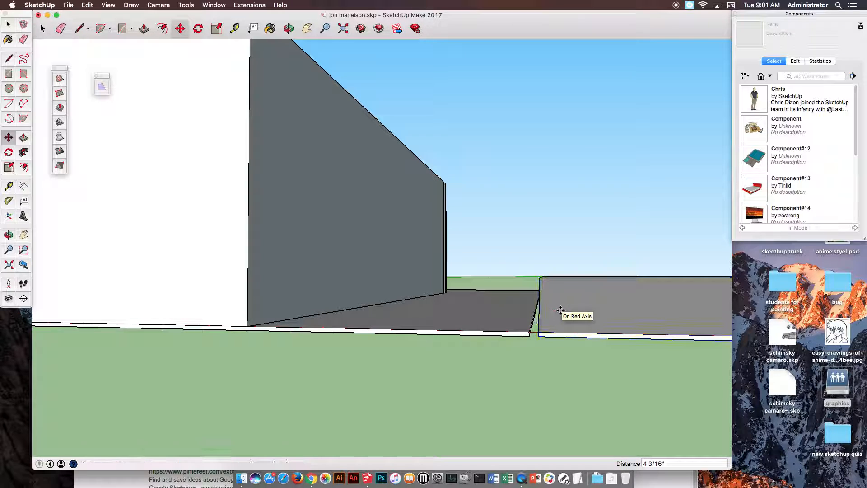
scroll(324, 339, "down", 6)
middle_click_drag(430, 325, 457, 344)
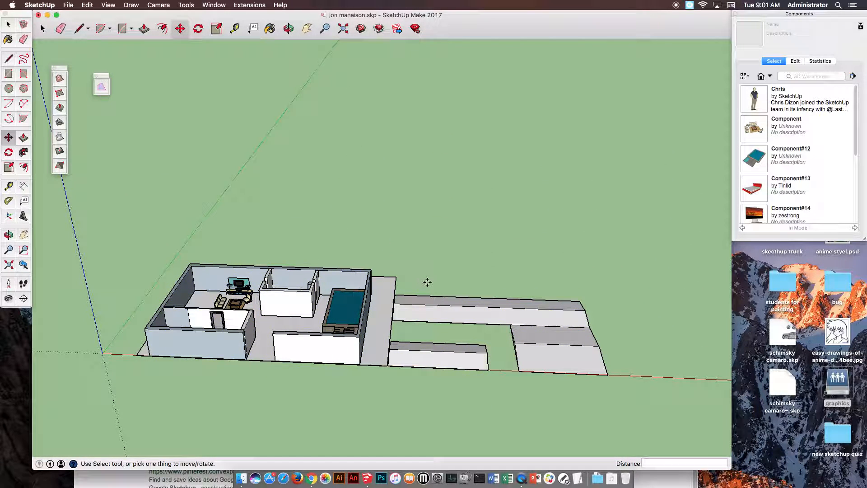